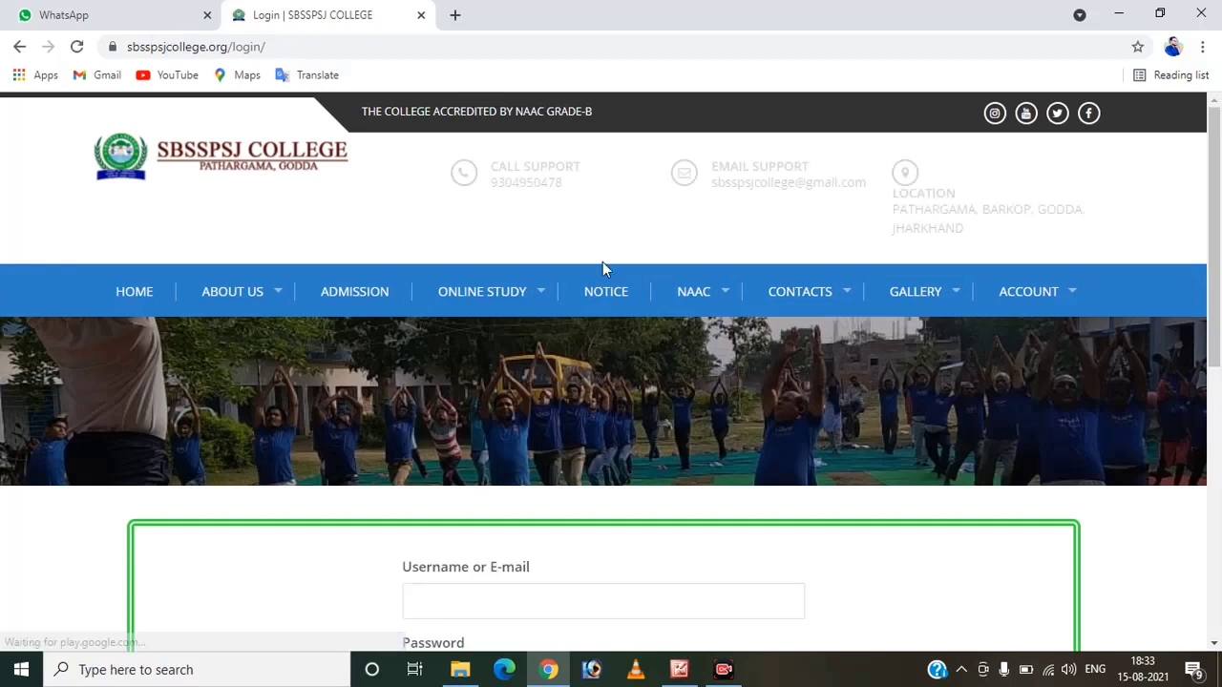
# Open the college registration form from the login page and examine its fields, from username to password confirmation.
pyautogui.moveTo(1219, 210); pyautogui.dragTo(1200, 319)
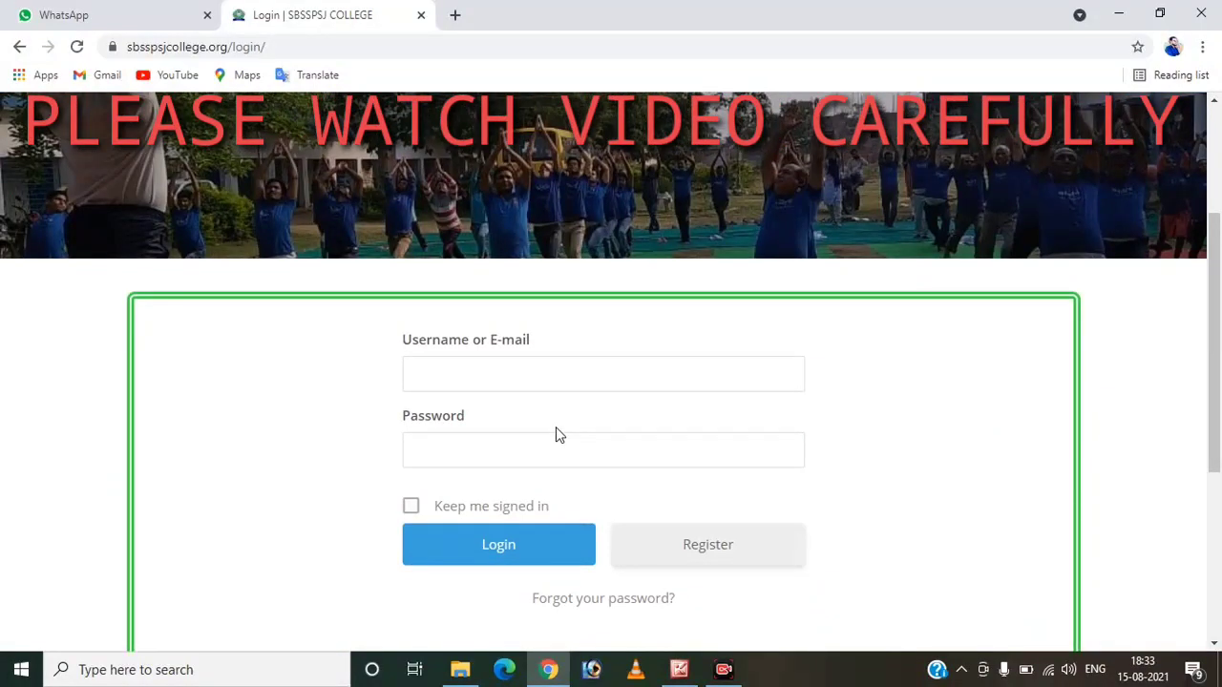
pyautogui.moveTo(1220, 283); pyautogui.dragTo(1220, 307)
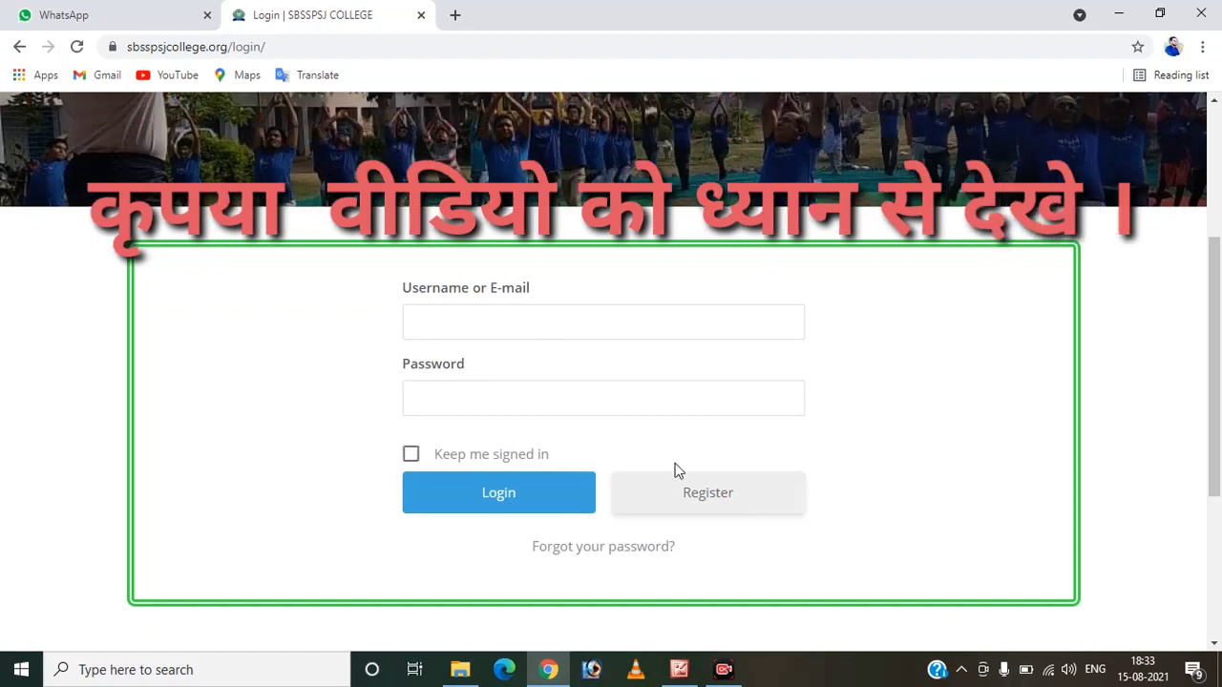
pyautogui.click(713, 500)
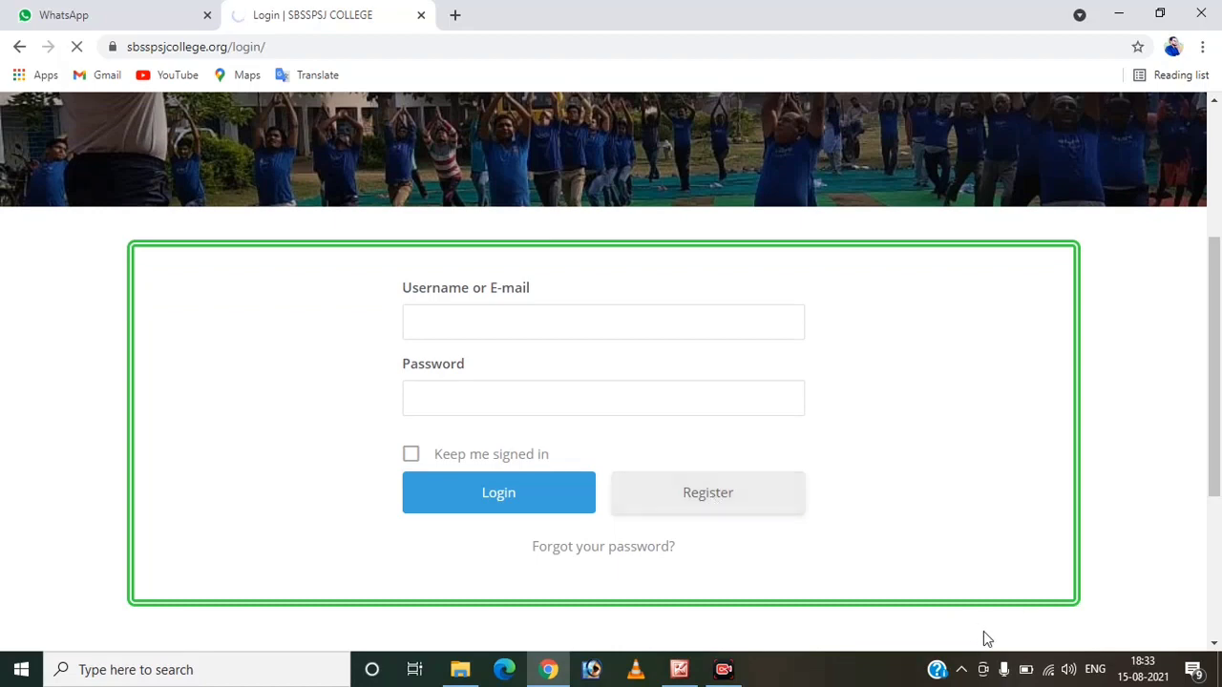
pyautogui.moveTo(1219, 375)
pyautogui.mouseDown()
pyautogui.moveTo(1217, 325)
pyautogui.moveTo(1218, 400)
pyautogui.moveTo(1220, 376)
pyautogui.mouseUp()
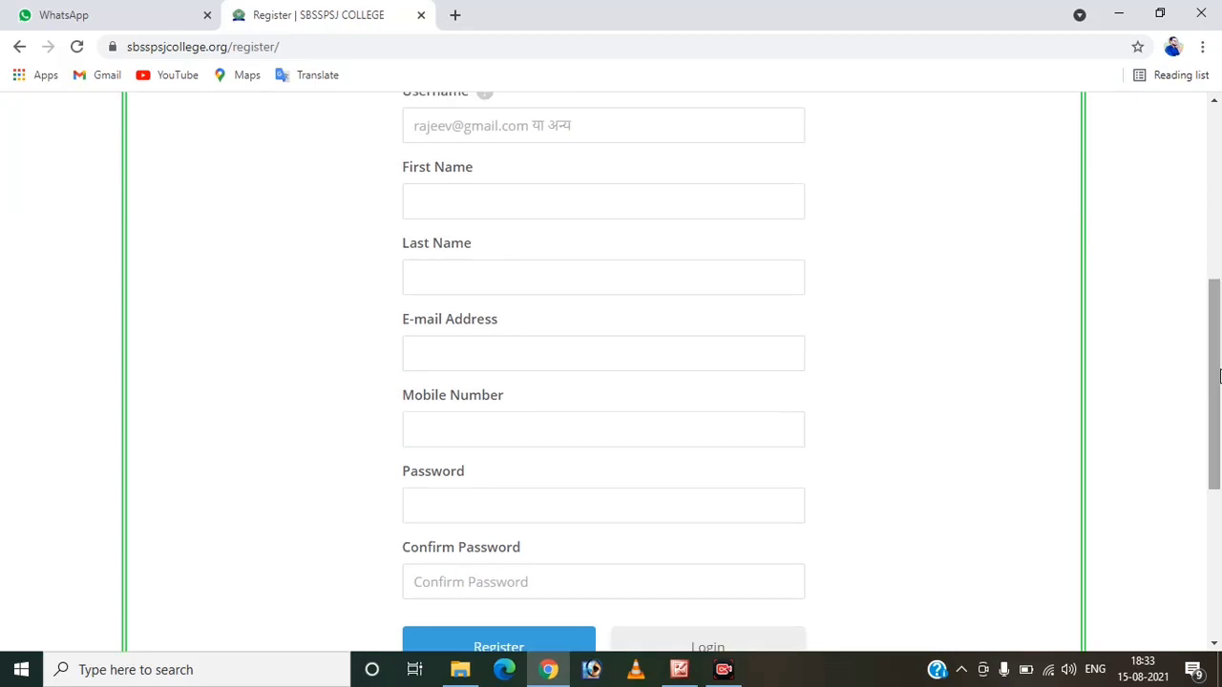
pyautogui.click(525, 128)
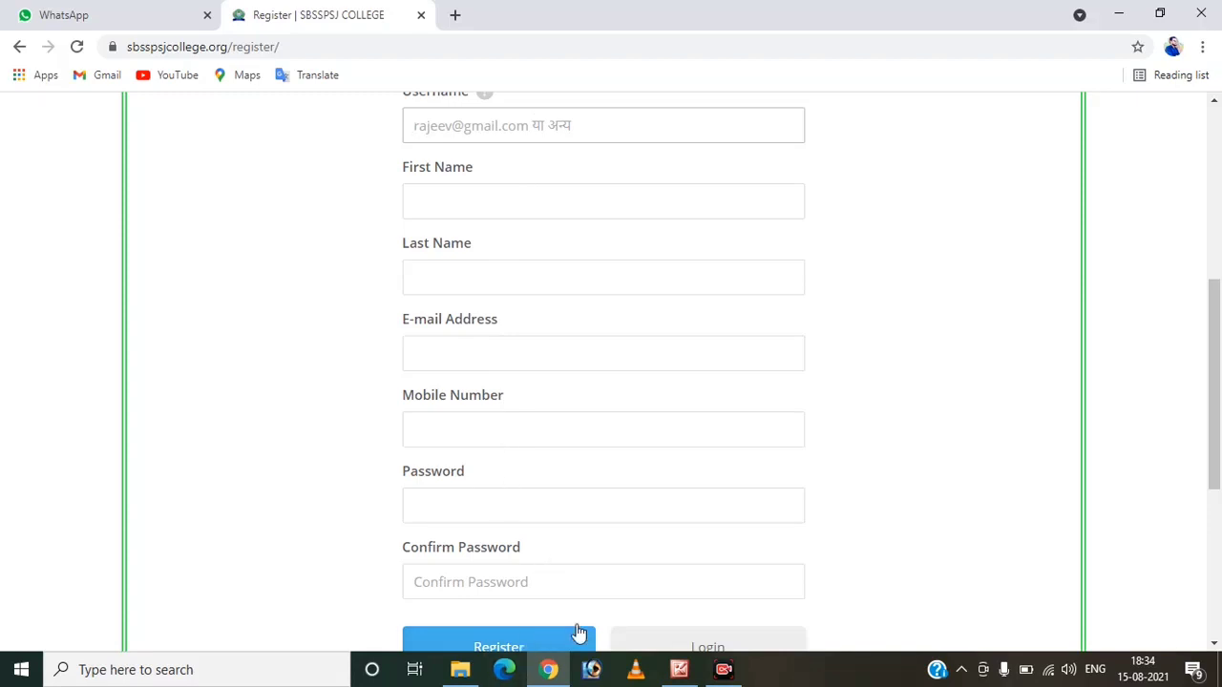
pyautogui.scroll(-1, 986, 626)
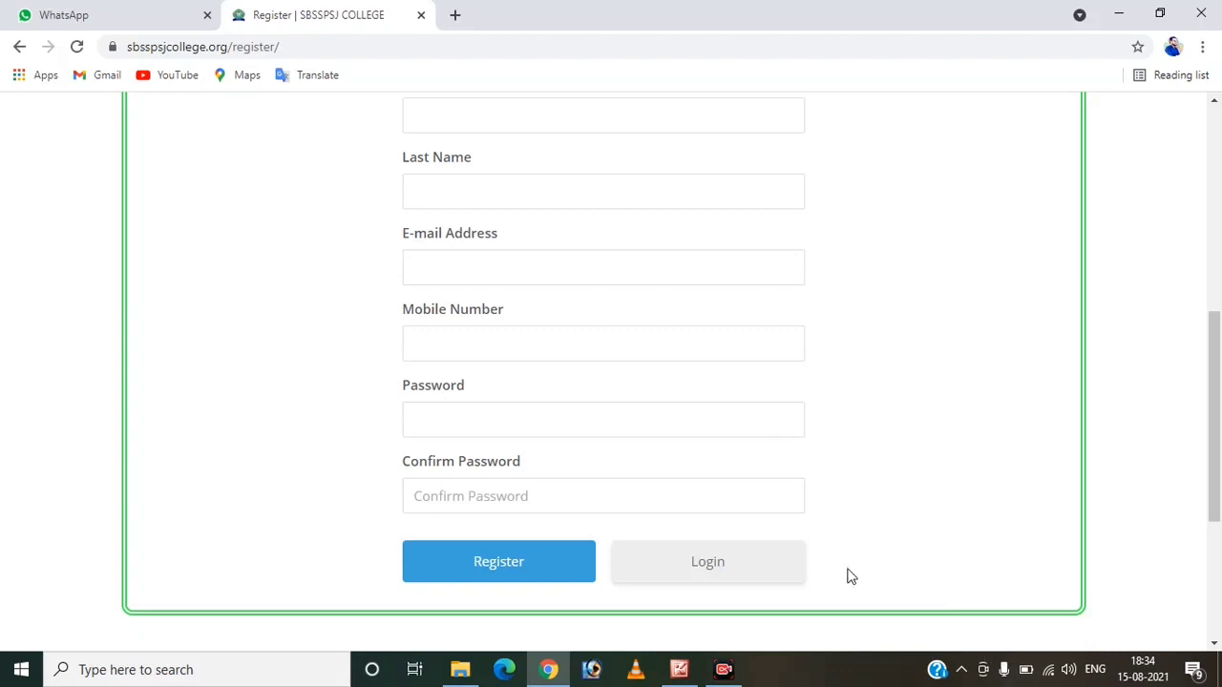
# Return to the login page and sign in to the student dashboard.
pyautogui.click(722, 566)
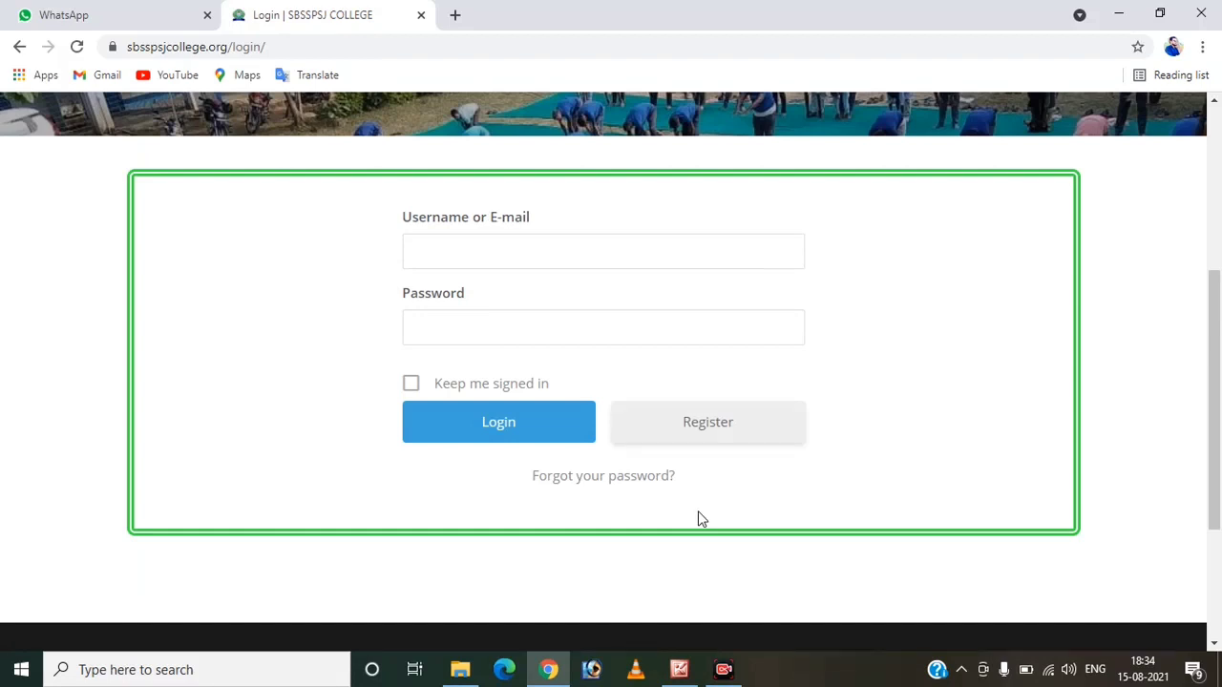
pyautogui.click(616, 478)
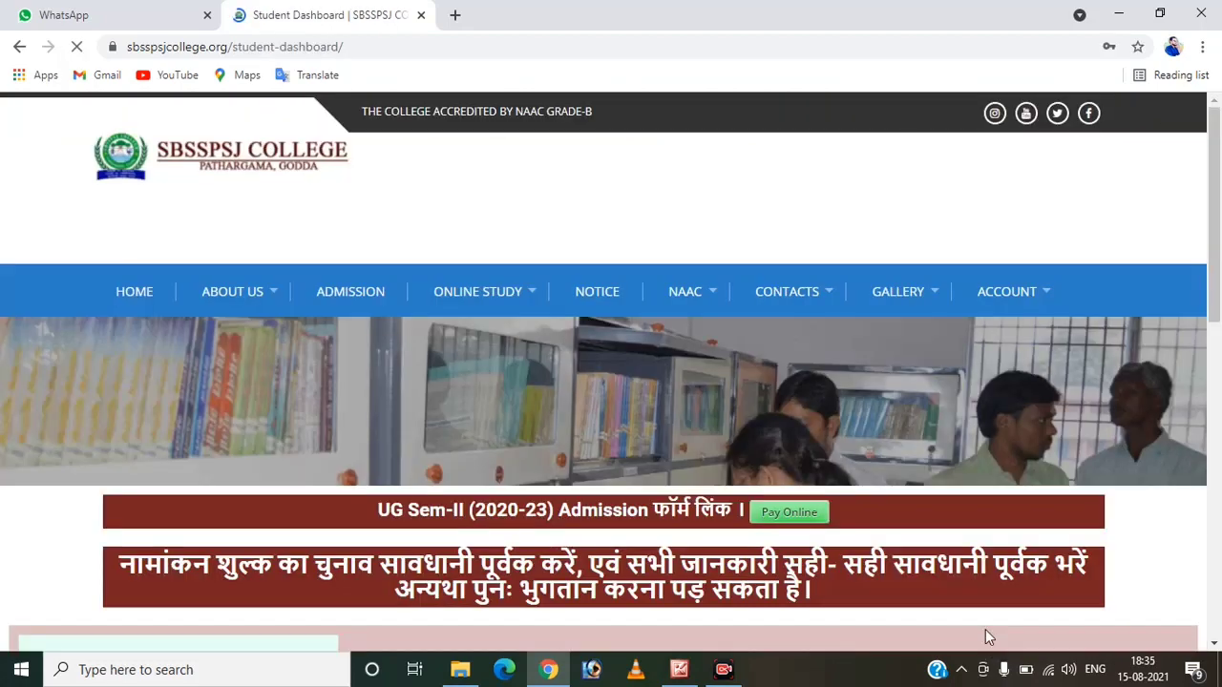
# Examine the UG SEM-II (Session 2020-23) fee structure for the Arts, Commerce and Science categories.
pyautogui.moveTo(1219, 260); pyautogui.dragTo(1220, 359)
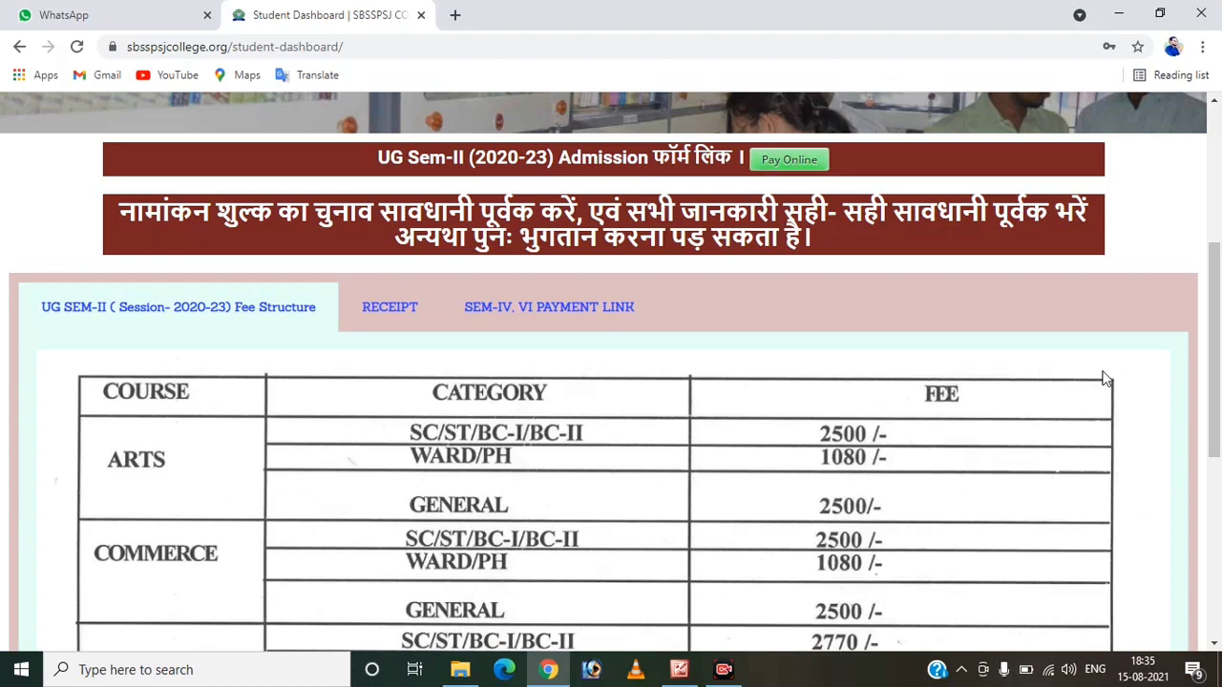
pyautogui.moveTo(1216, 349); pyautogui.dragTo(1219, 420)
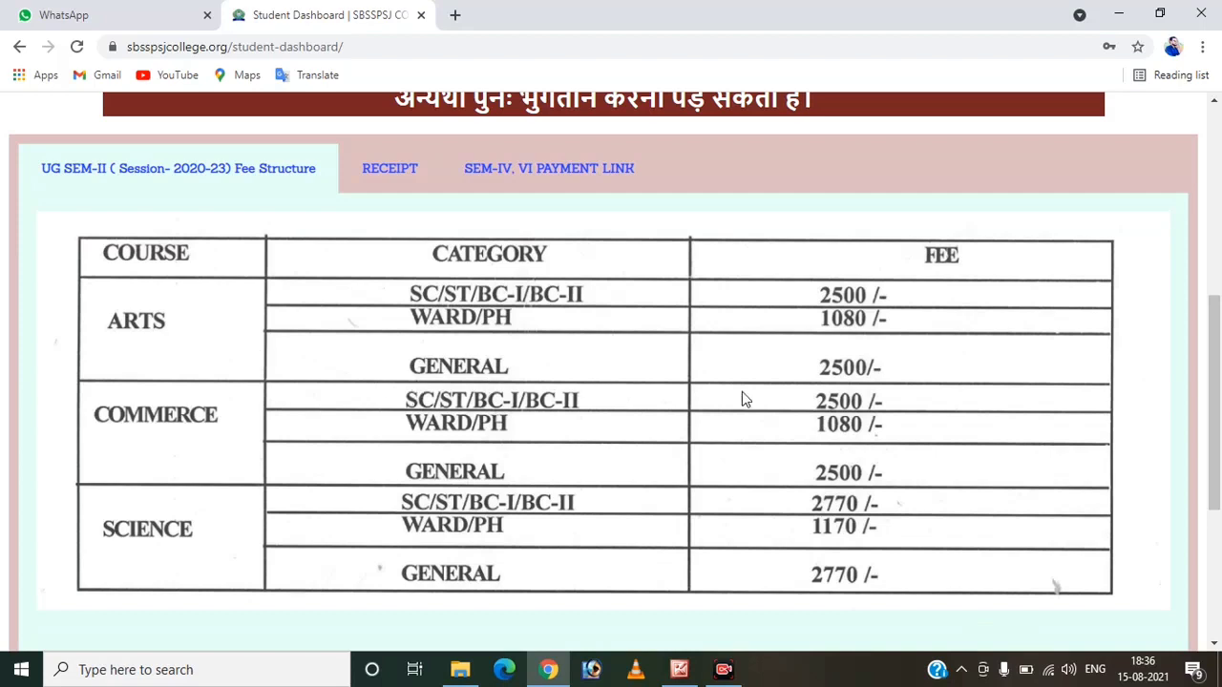
pyautogui.scroll(-1, 984, 623)
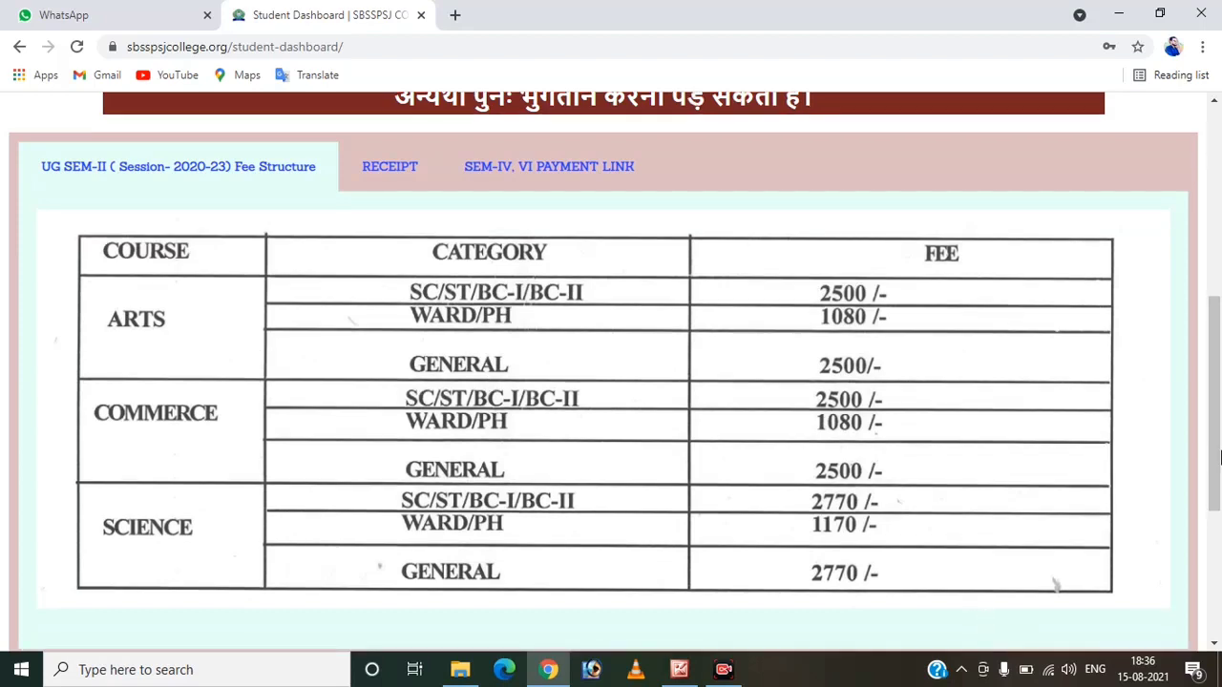
pyautogui.moveTo(1217, 438); pyautogui.dragTo(1220, 356)
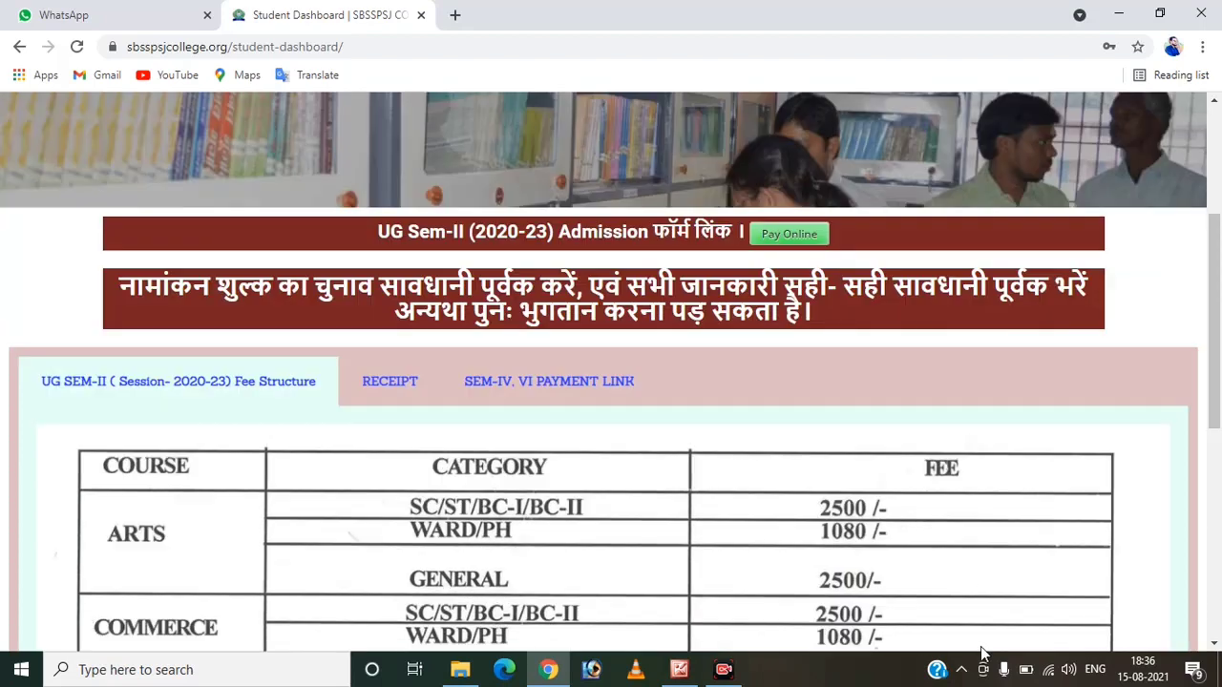
# Go to online payment for UG Sem-II (2020-23) admission, affirm the Online Fee Payment instructions and open the form.
pyautogui.click(783, 239)
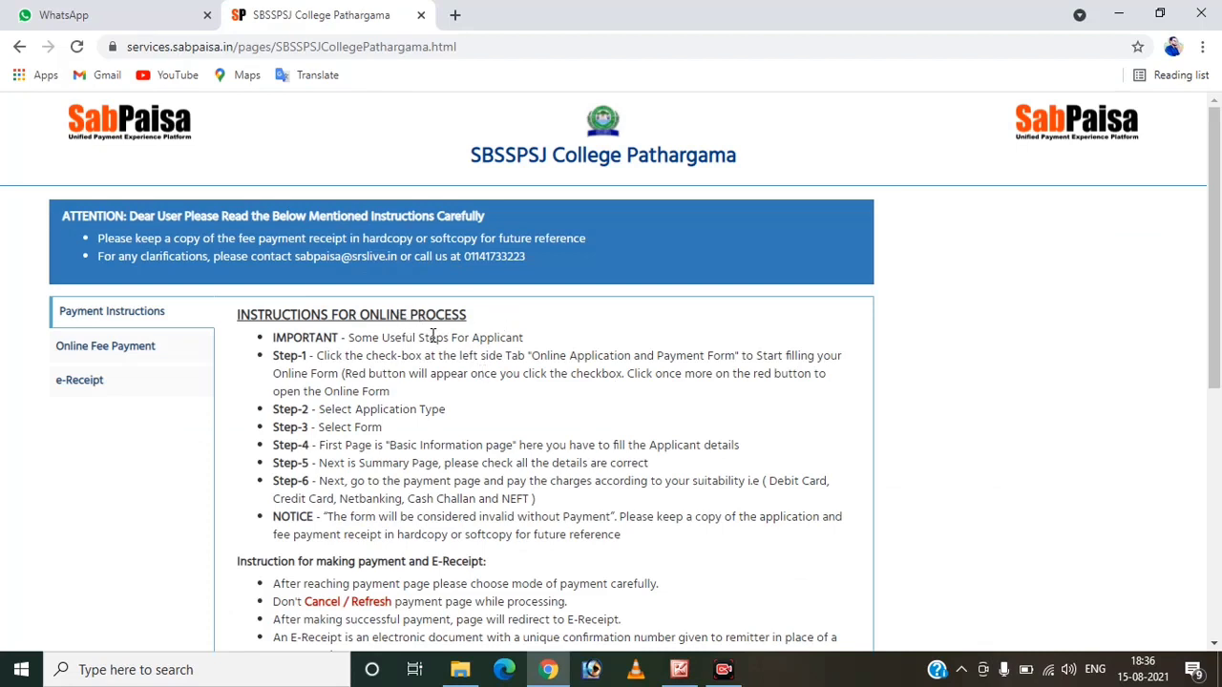
pyautogui.click(105, 348)
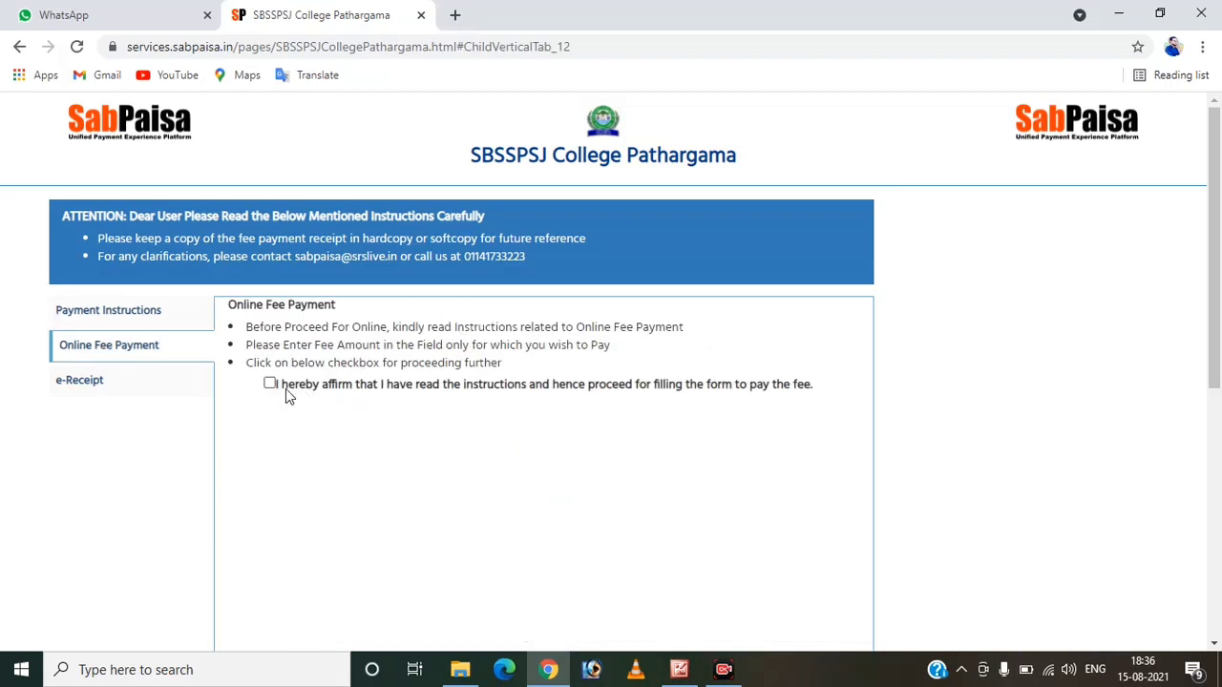
pyautogui.click(272, 384)
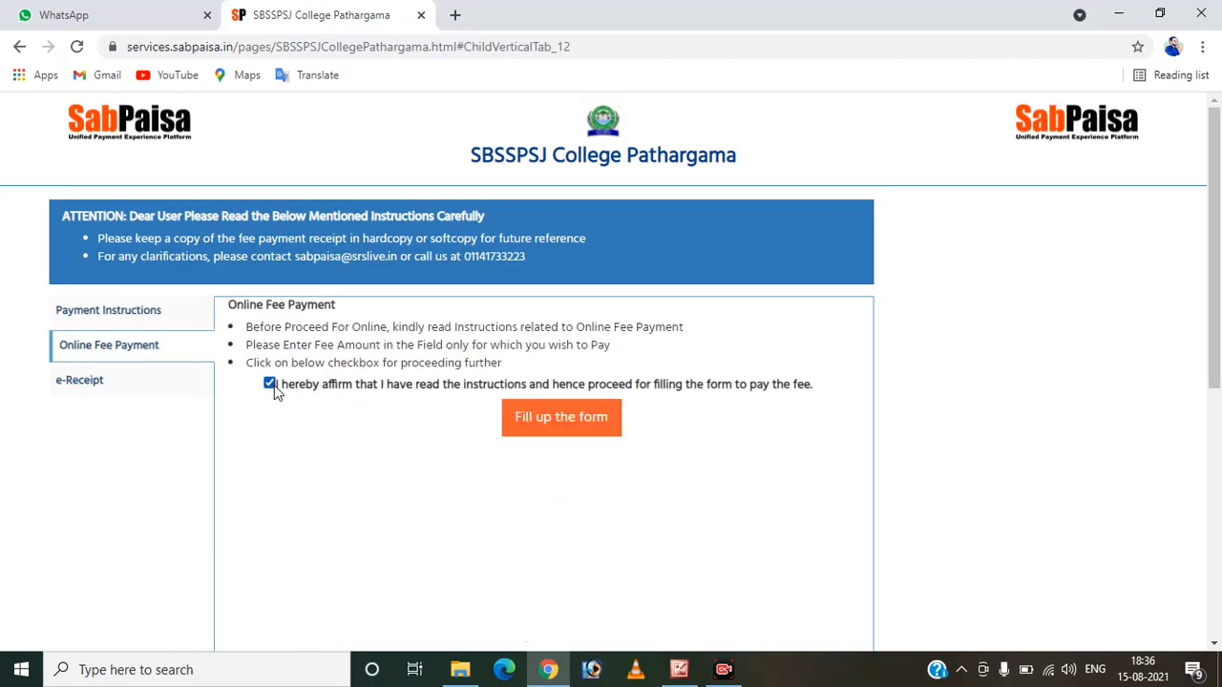
pyautogui.click(563, 420)
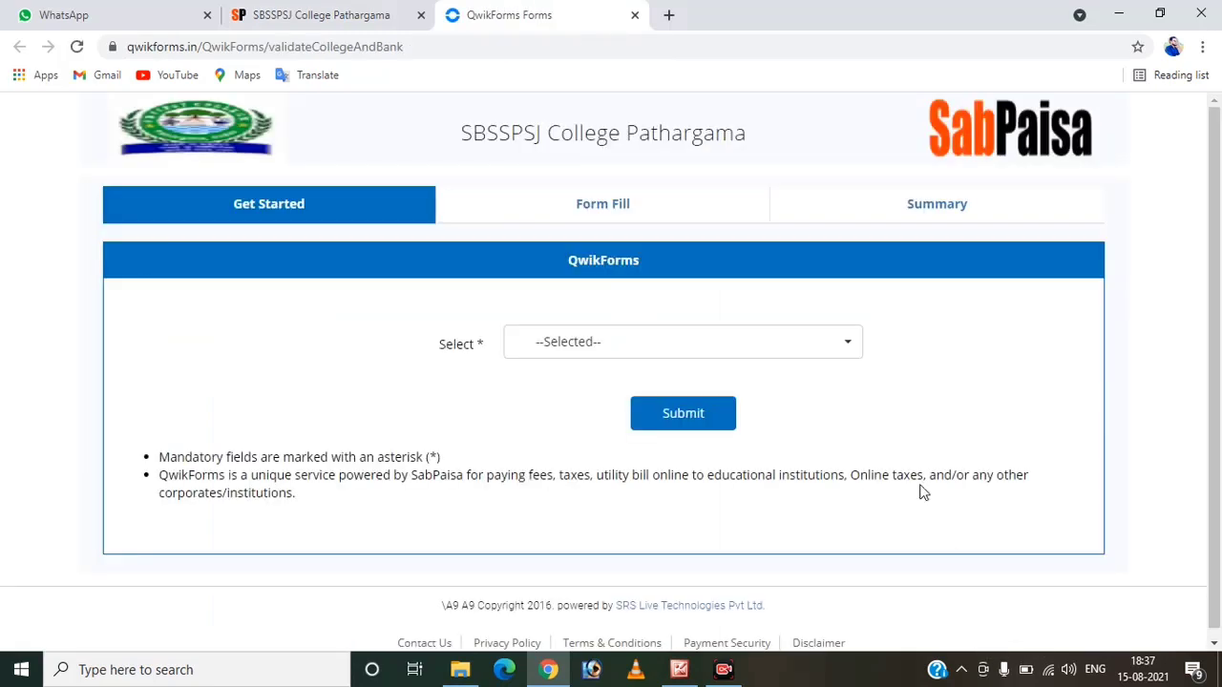
# Choose Applicant as the QwikForms type and submit the selection.
pyautogui.click(591, 342)
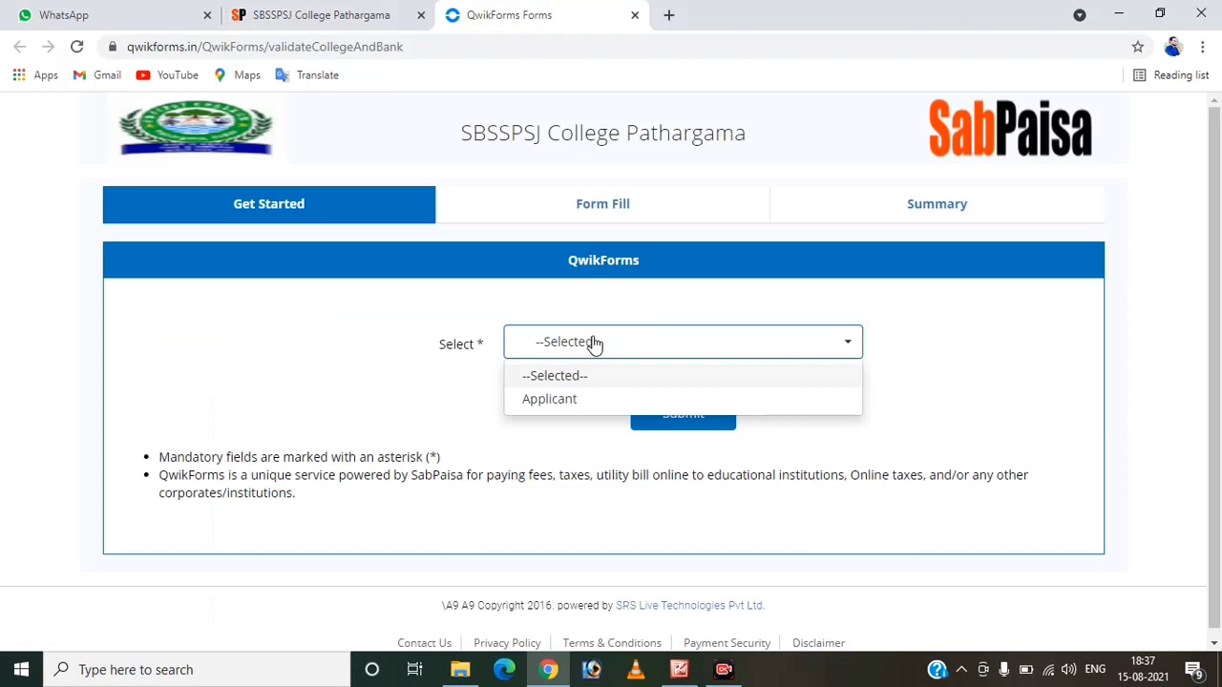
pyautogui.click(571, 383)
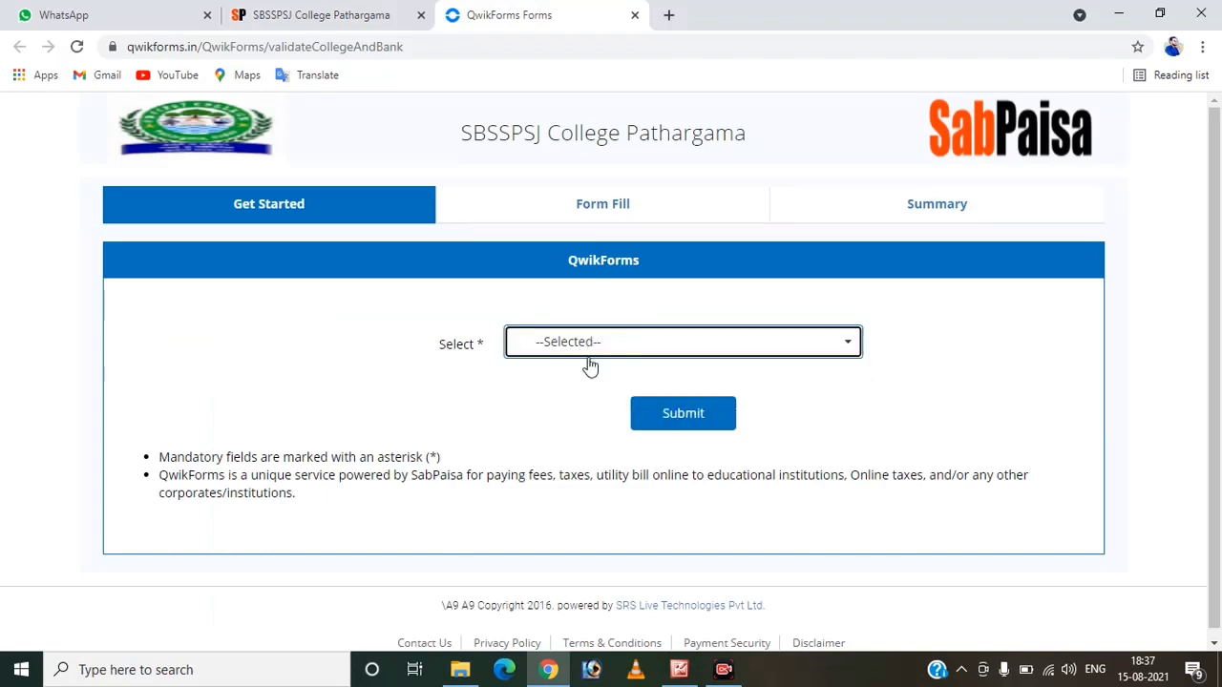
pyautogui.click(600, 349)
pyautogui.click(568, 400)
pyautogui.click(677, 417)
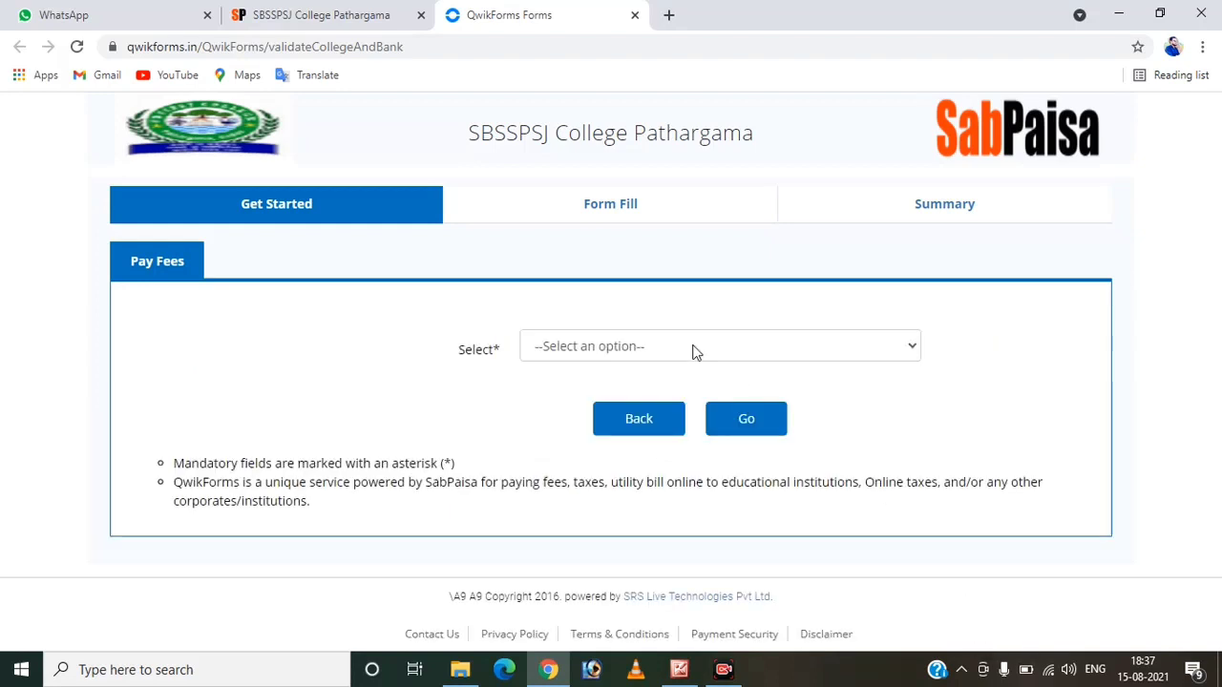
# Choose UG Sem-2 Session 2020-23 as the fee to pay and proceed to the basic information form.
pyautogui.click(614, 353)
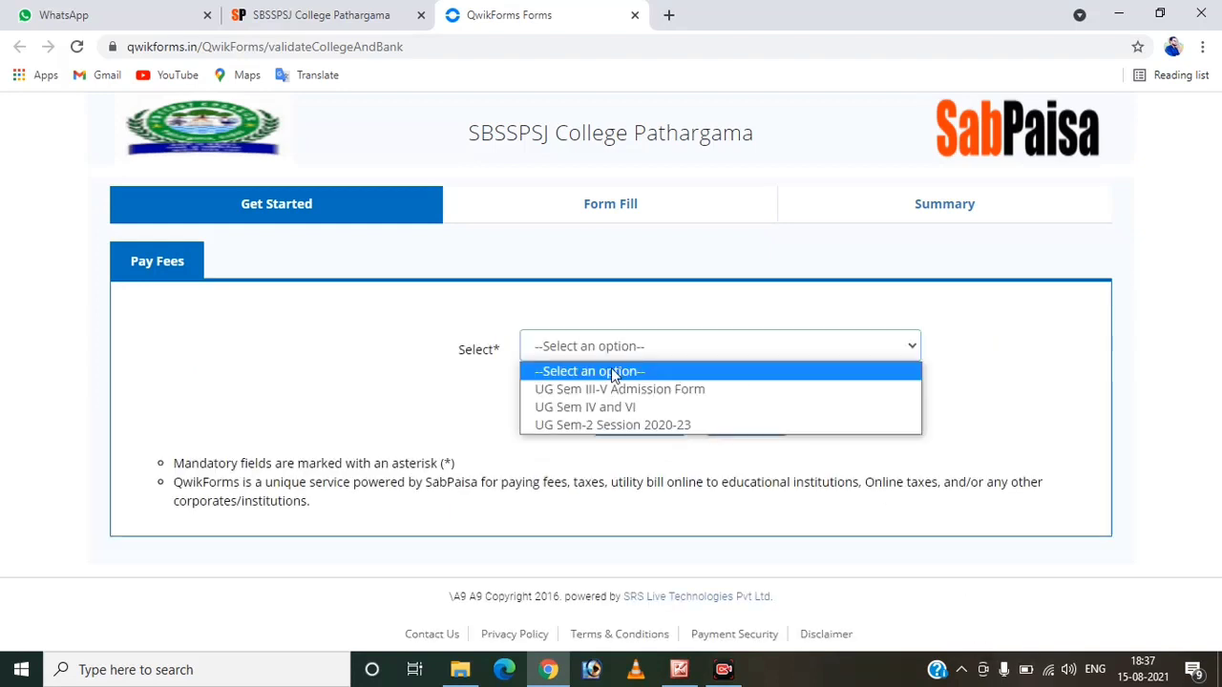
pyautogui.click(632, 430)
pyautogui.click(753, 429)
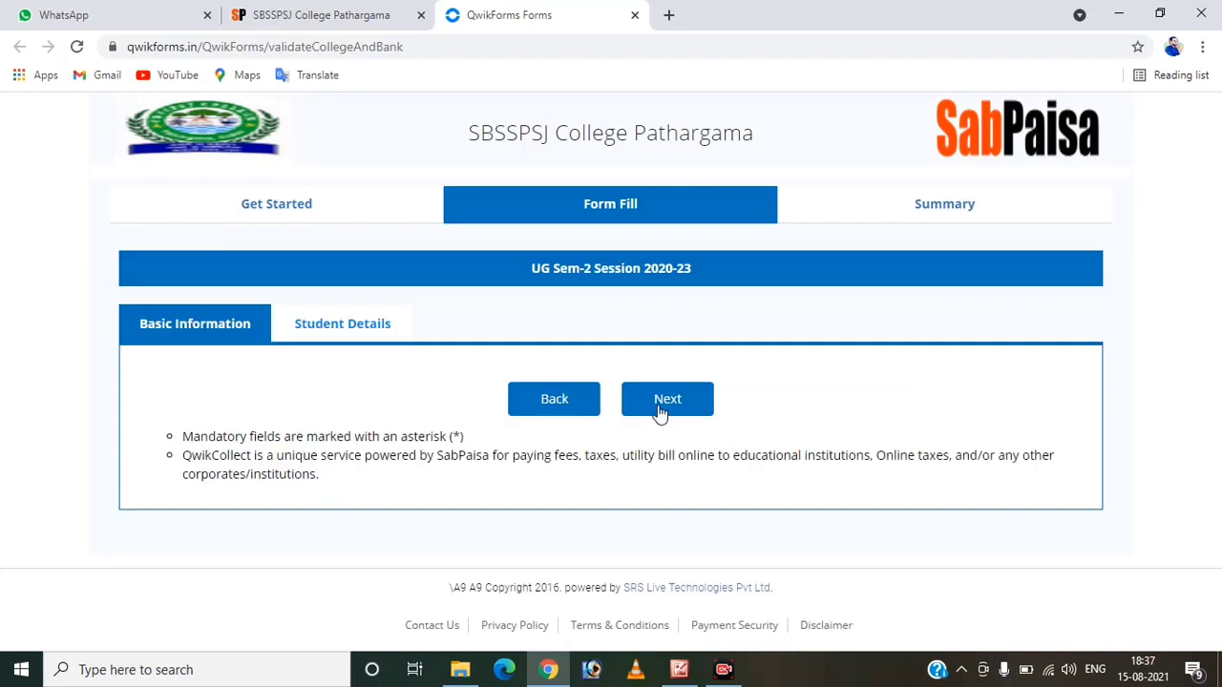
pyautogui.click(674, 406)
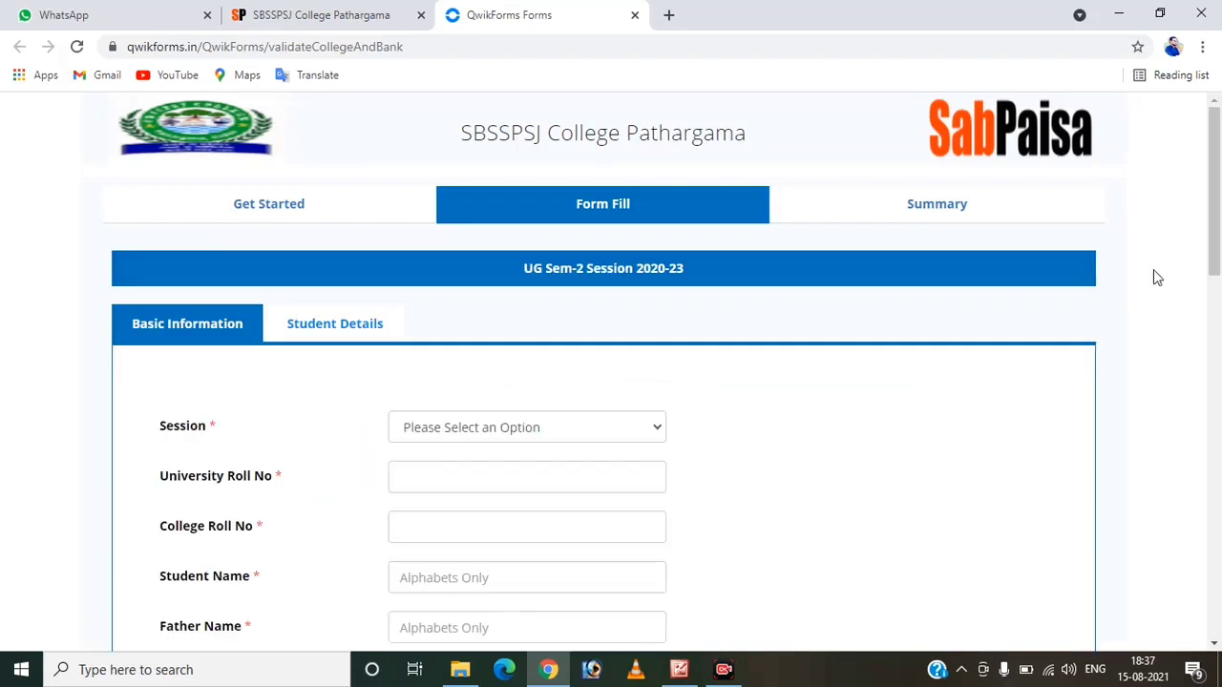
# Look over the basic information form and set the session to 2020-23.
pyautogui.moveTo(1219, 189); pyautogui.dragTo(1218, 418)
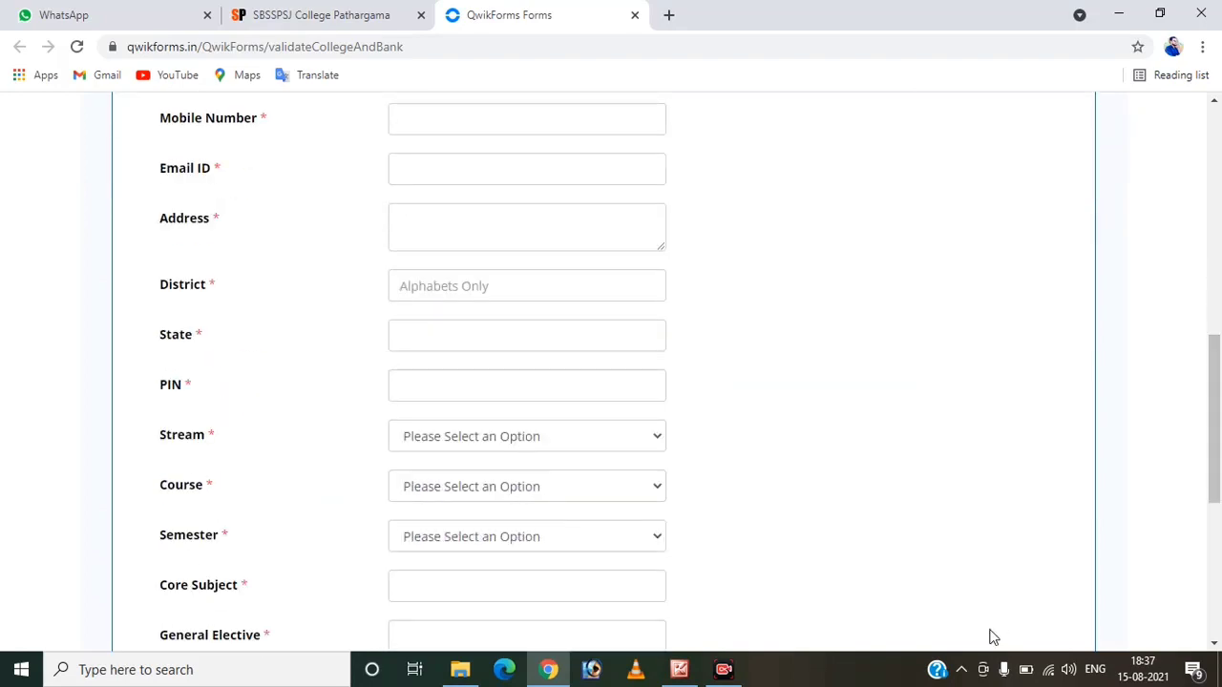
pyautogui.moveTo(1218, 282)
pyautogui.mouseDown()
pyautogui.moveTo(1218, 228)
pyautogui.moveTo(1211, 531)
pyautogui.moveTo(1206, 246)
pyautogui.moveTo(1203, 288)
pyautogui.mouseUp()
pyautogui.moveTo(1210, 280)
pyautogui.mouseDown()
pyautogui.moveTo(1213, 510)
pyautogui.moveTo(1211, 271)
pyautogui.mouseUp()
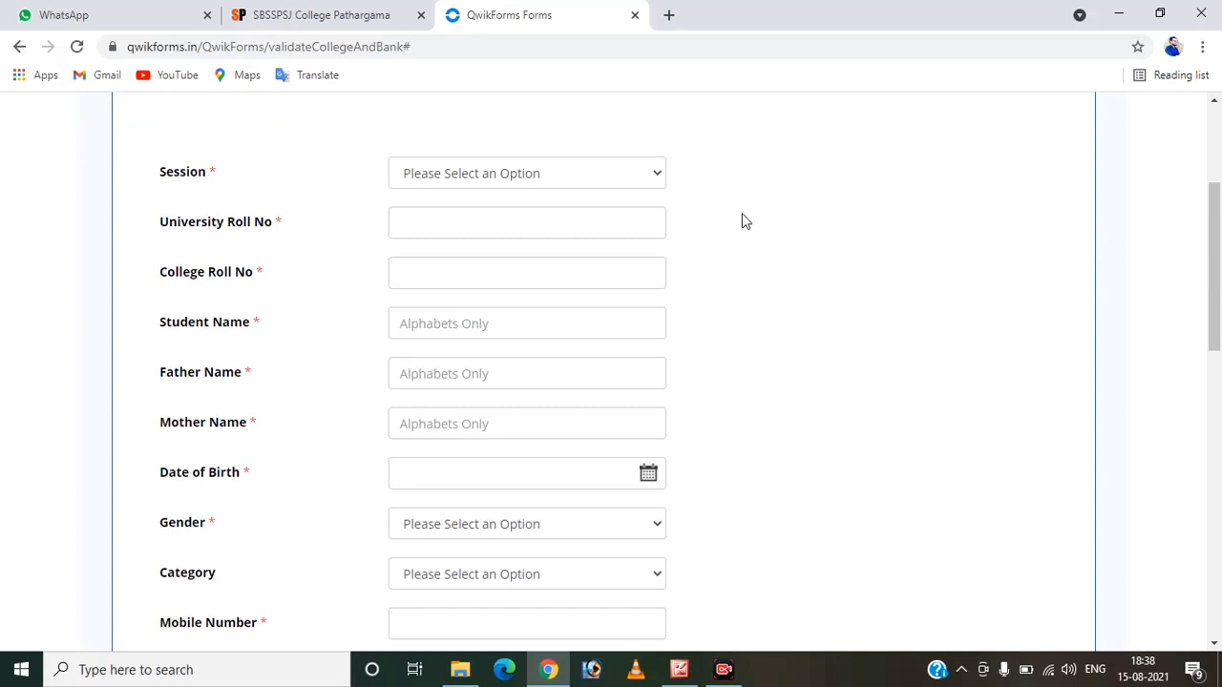
pyautogui.click(484, 174)
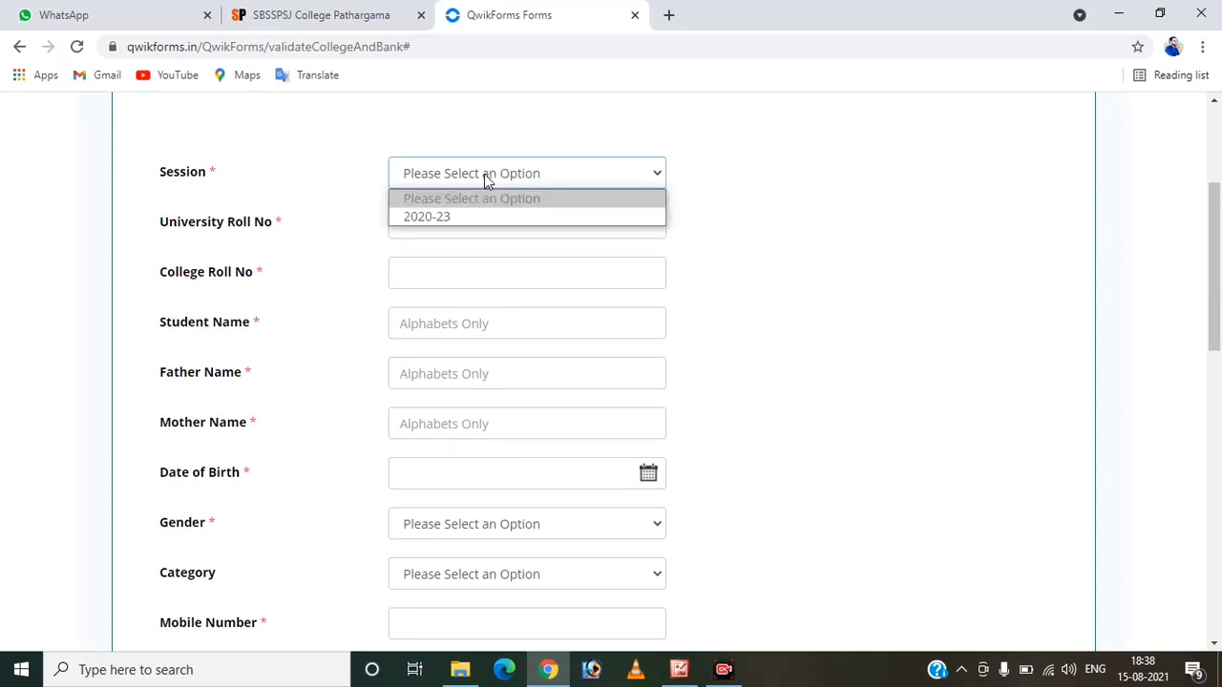
pyautogui.click(482, 218)
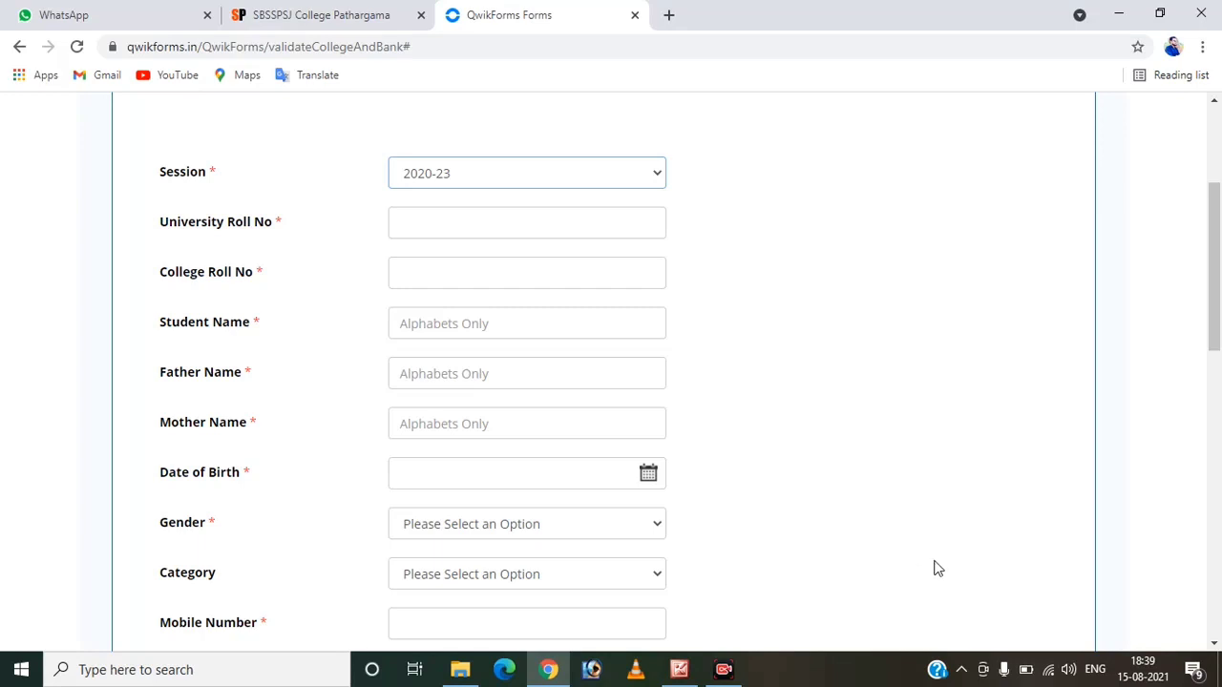
# Set the student's category to BC-I in the basic information form.
pyautogui.scroll(-2, 732, 386)
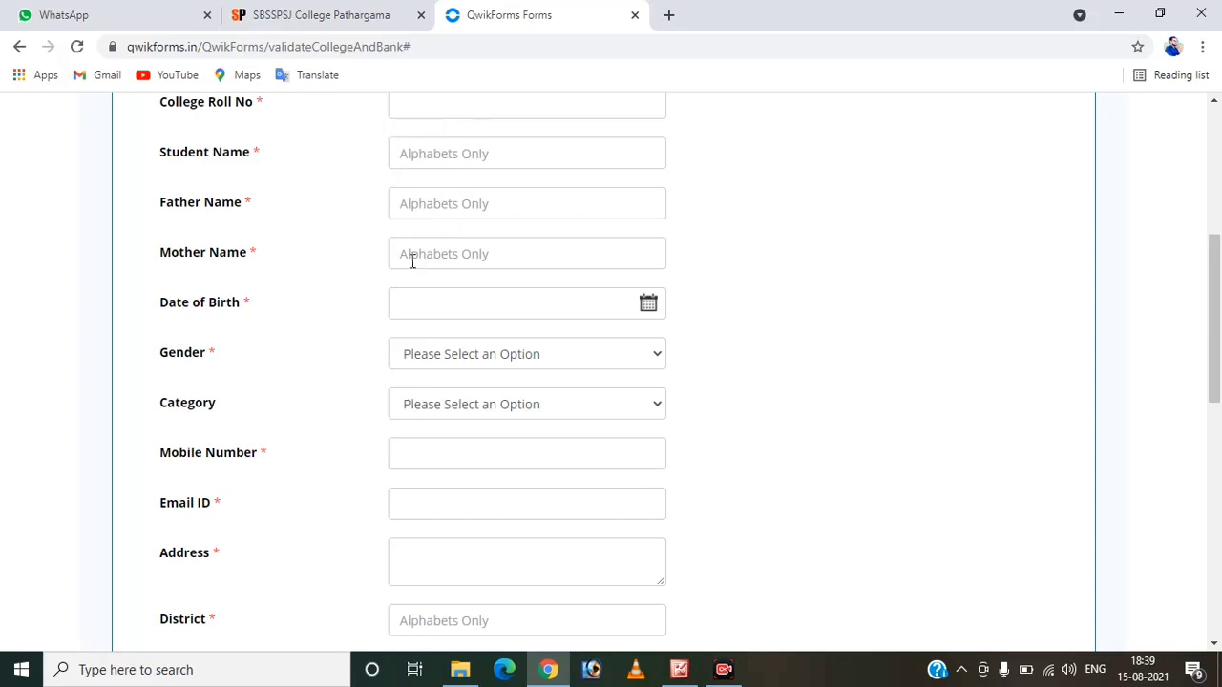
pyautogui.click(475, 407)
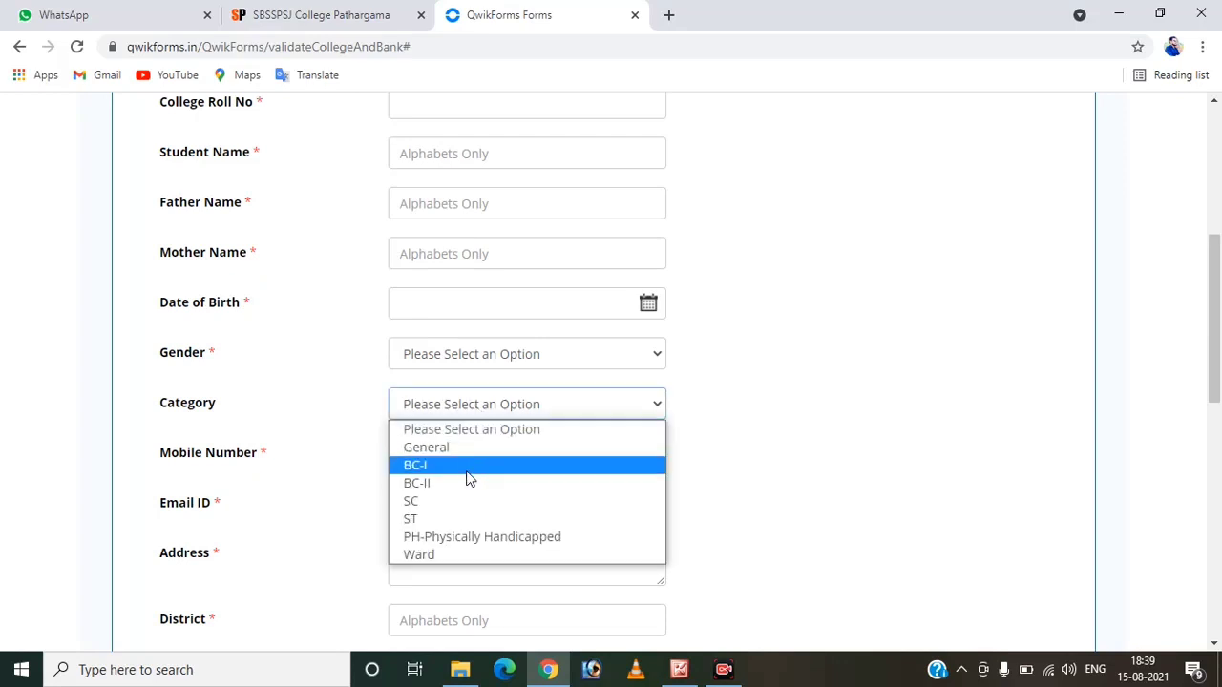
pyautogui.click(467, 472)
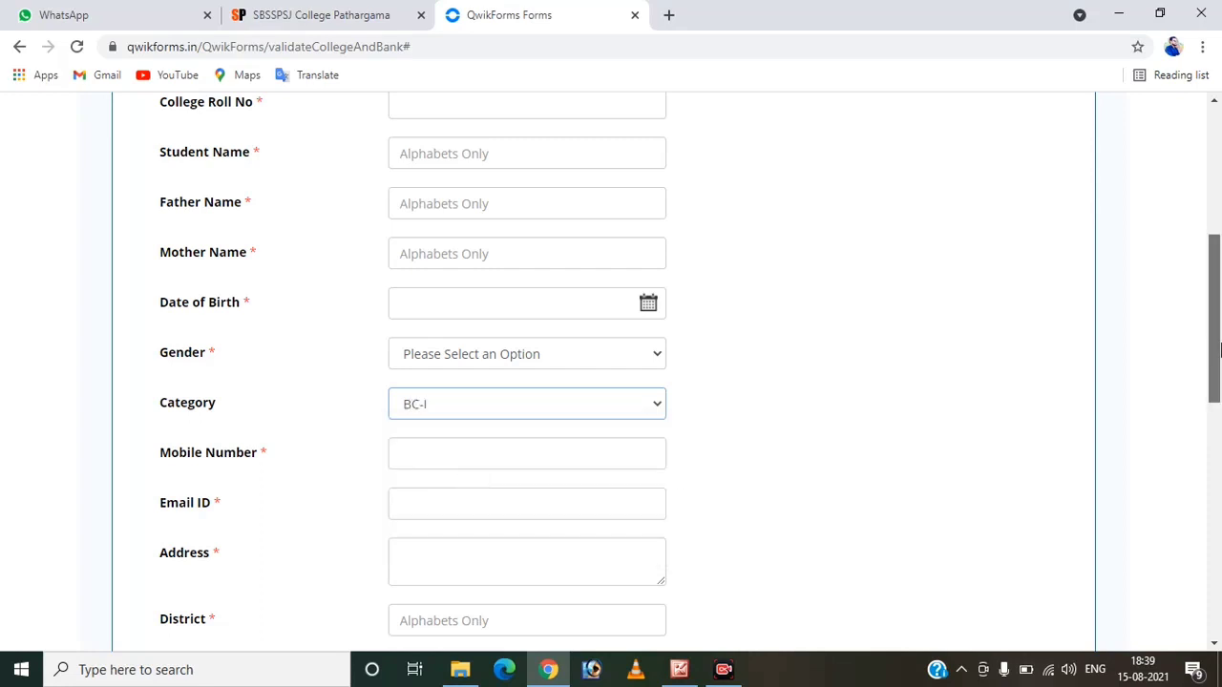
# Set the stream to Arts, the course to BA and the semester to II in the basic information form.
pyautogui.scroll(-3, 1219, 413)
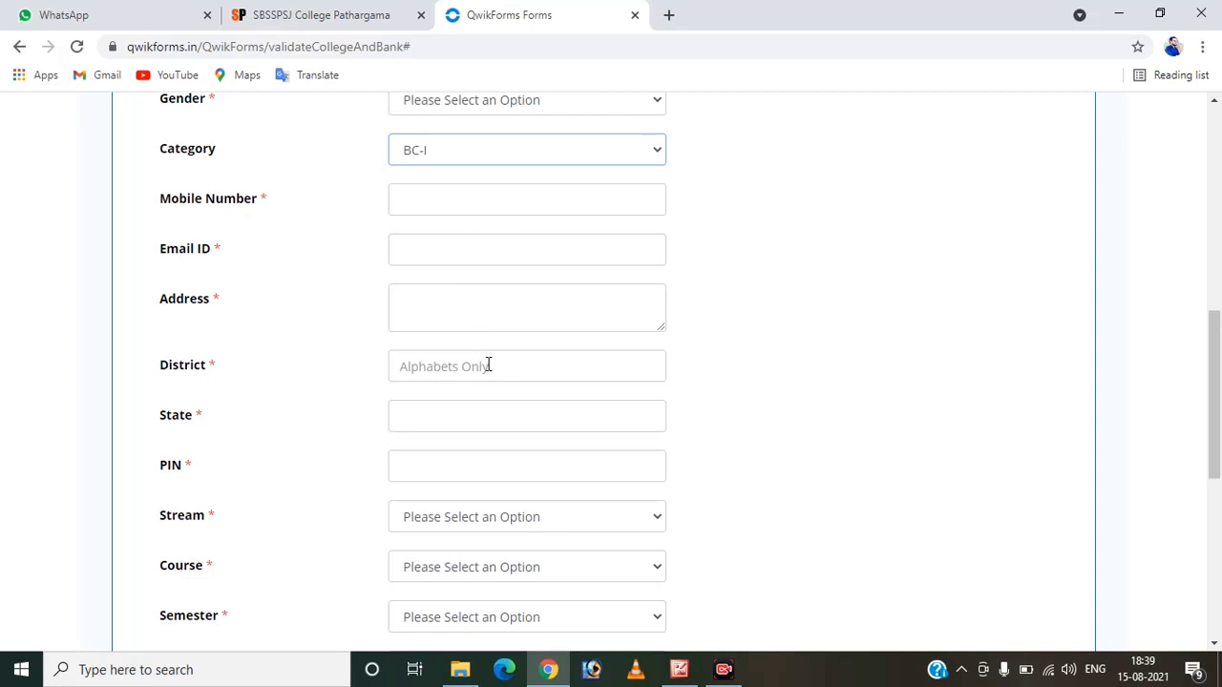
pyautogui.scroll(-1, 1217, 440)
pyautogui.scroll(-1, 1217, 439)
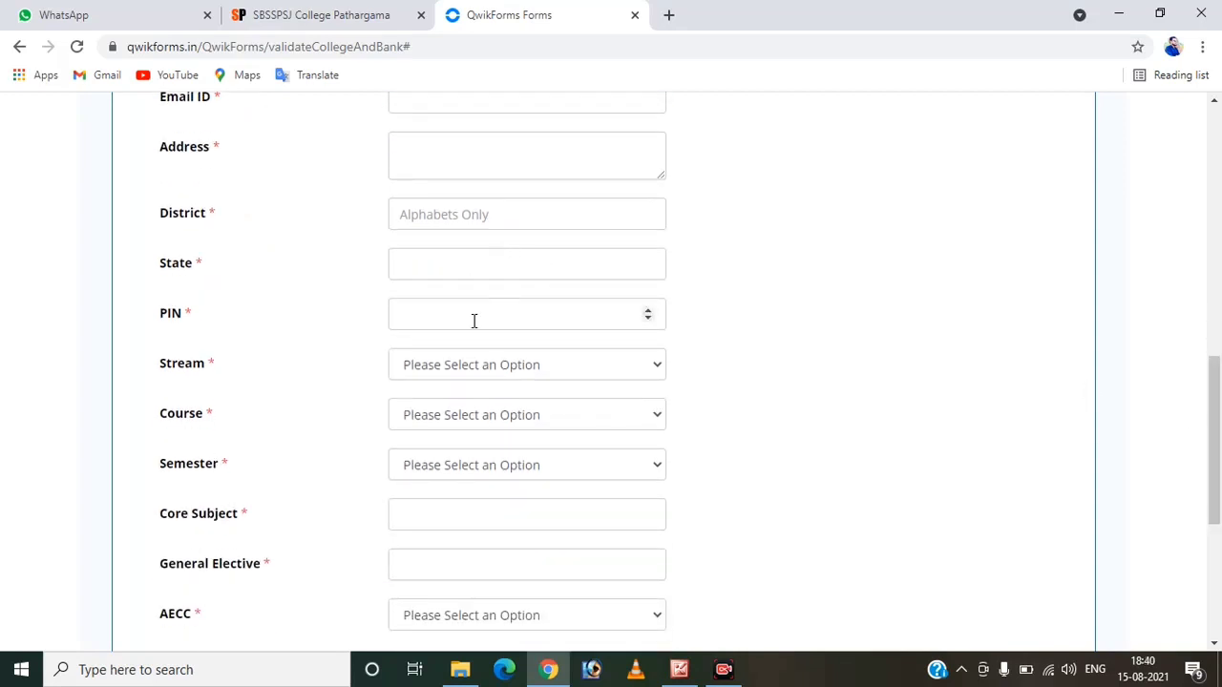
pyautogui.scroll(-1, 986, 632)
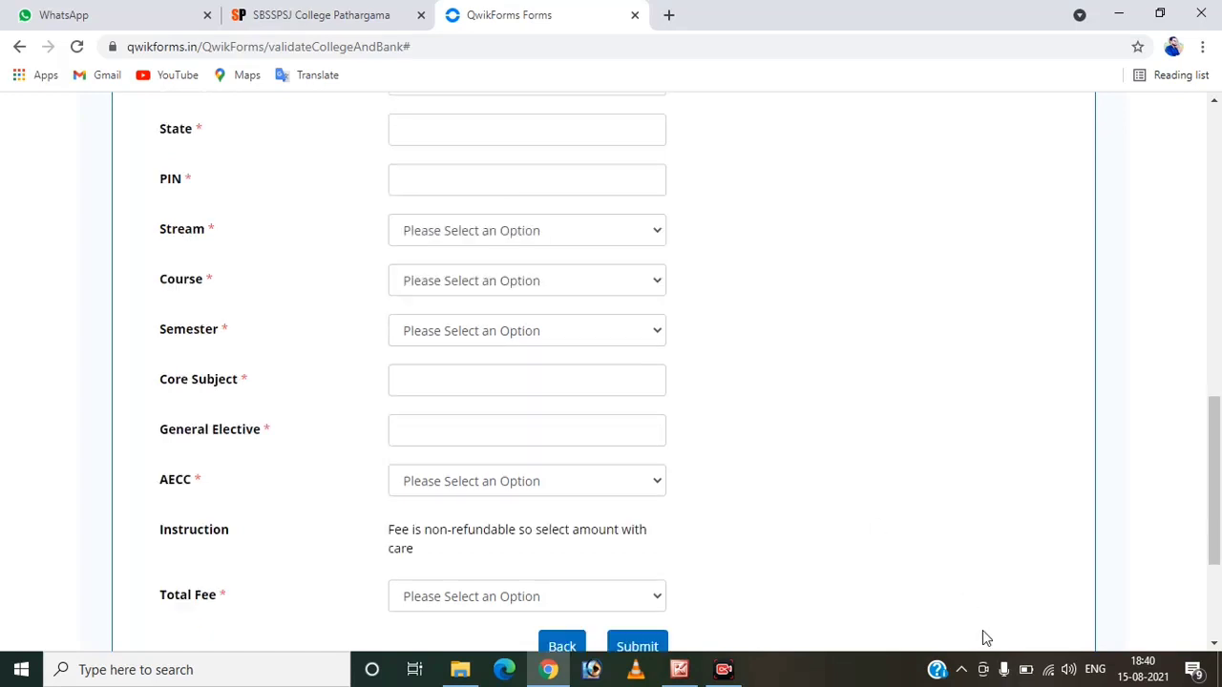
pyautogui.click(492, 246)
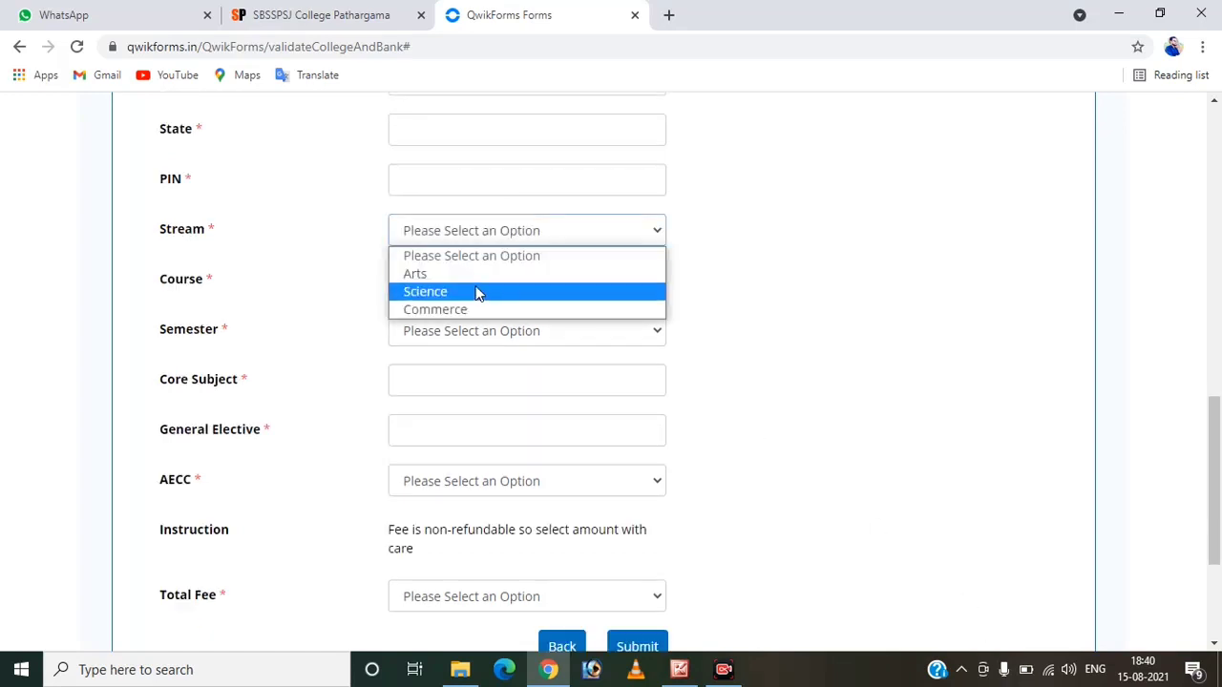
pyautogui.click(475, 280)
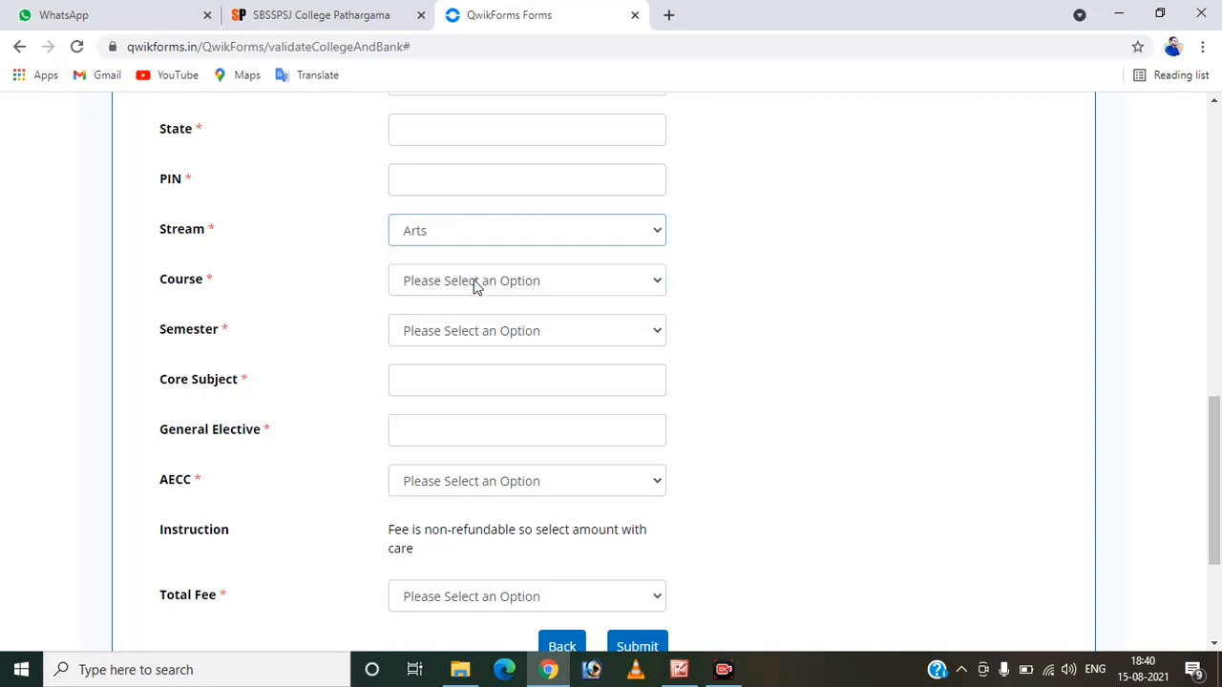
pyautogui.click(440, 284)
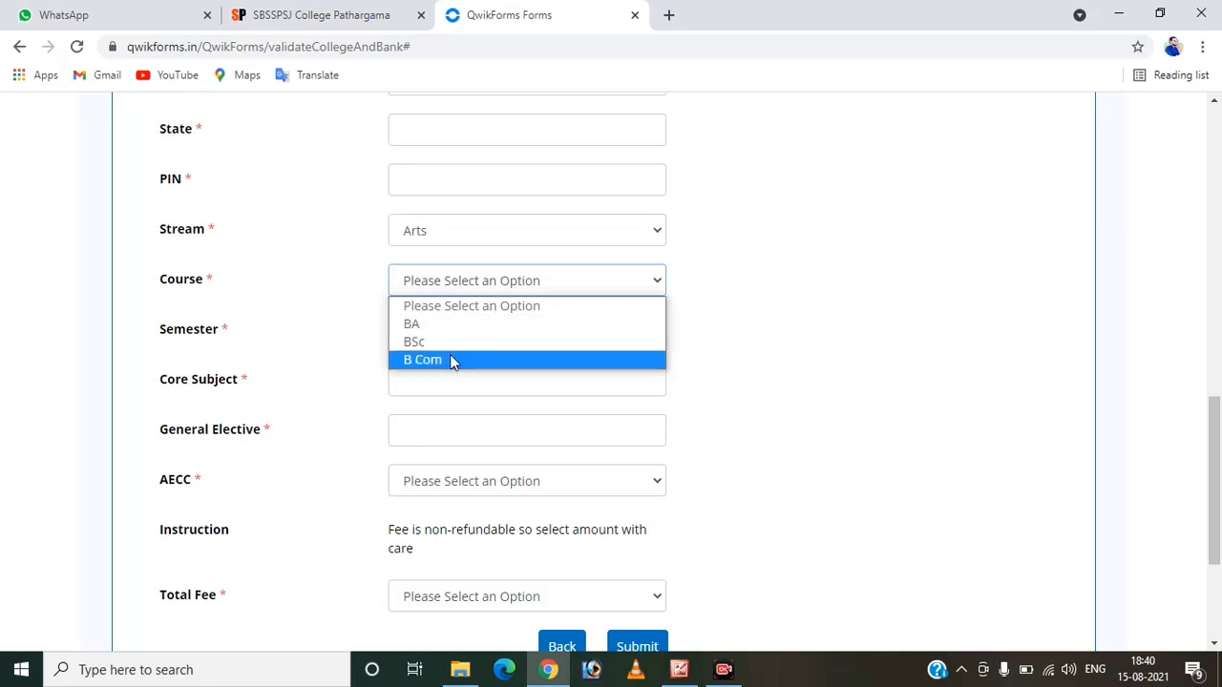
pyautogui.click(452, 326)
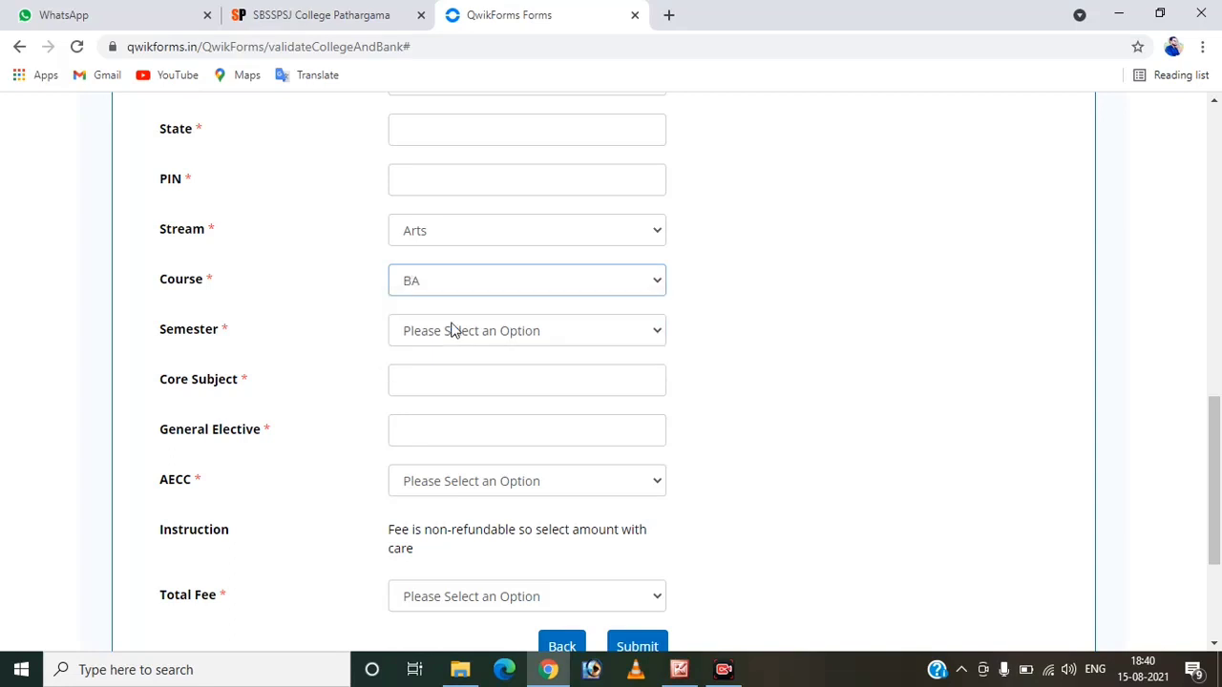
pyautogui.click(466, 332)
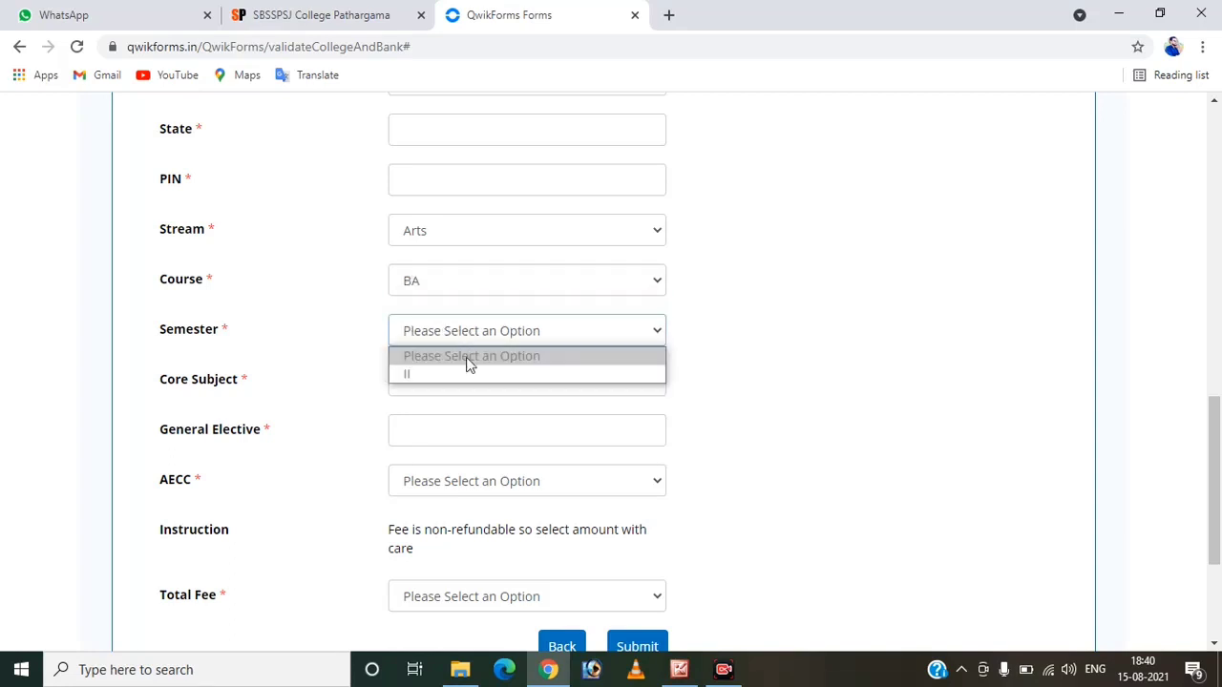
pyautogui.click(468, 376)
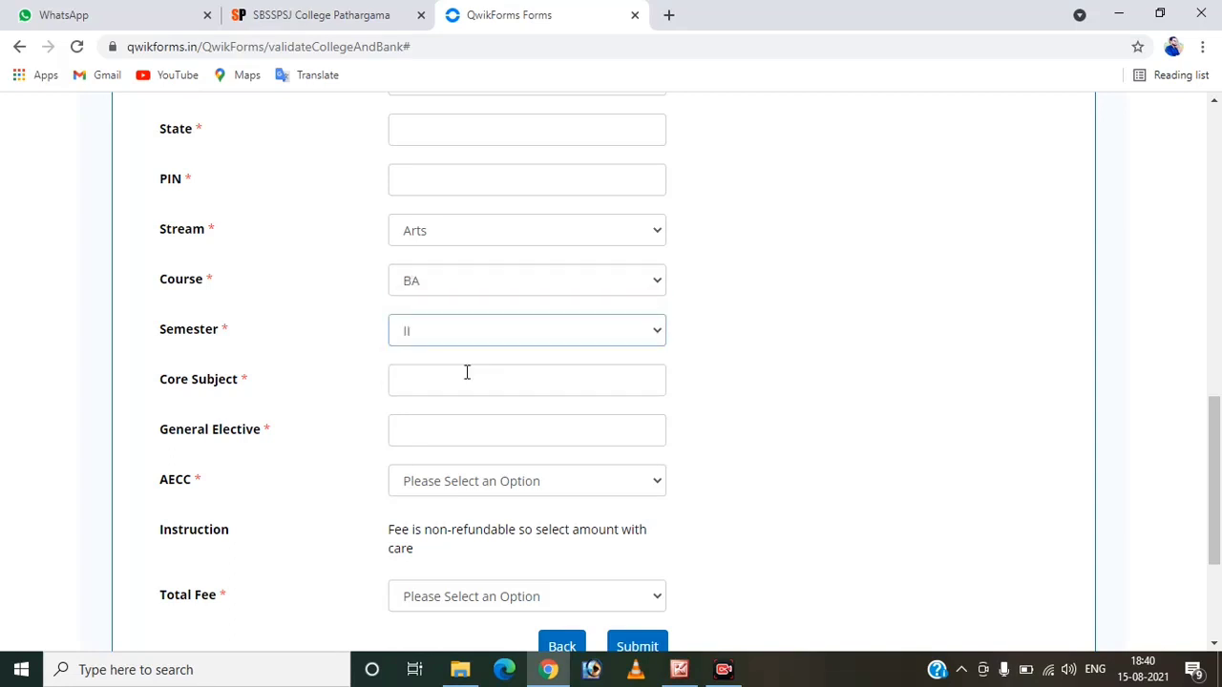
# Enter HISTORY as the core subject and HINDI as the general elective.
pyautogui.scroll(-2, 1215, 434)
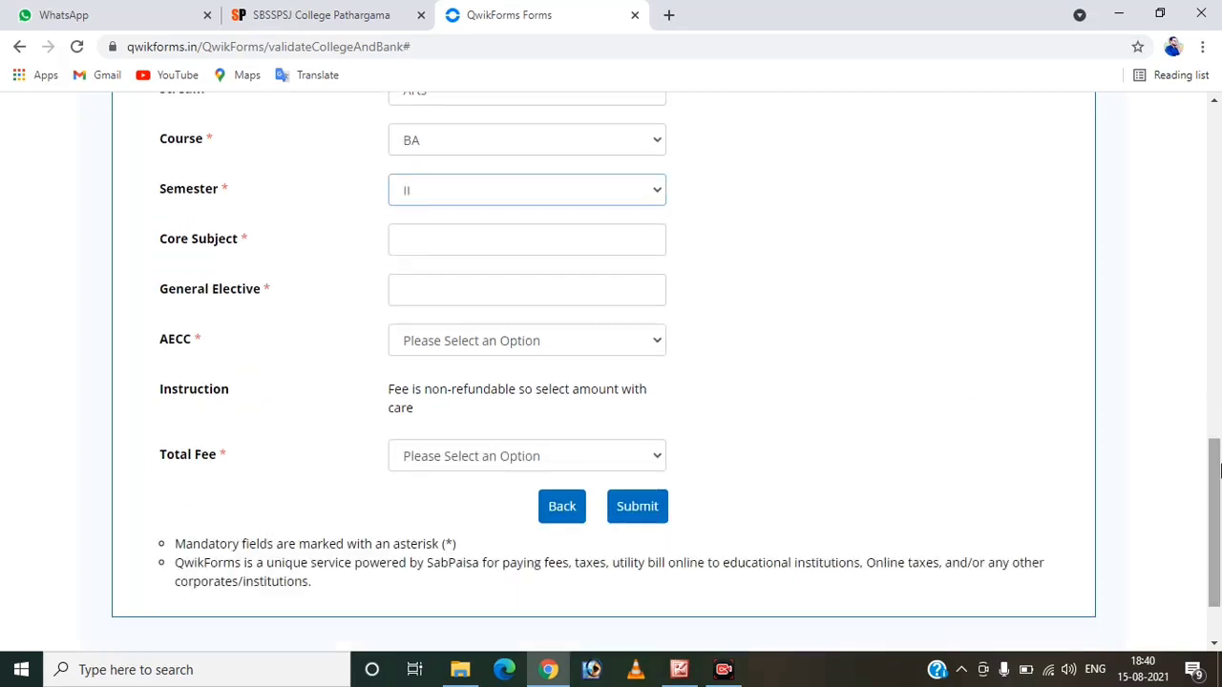
pyautogui.click(503, 249)
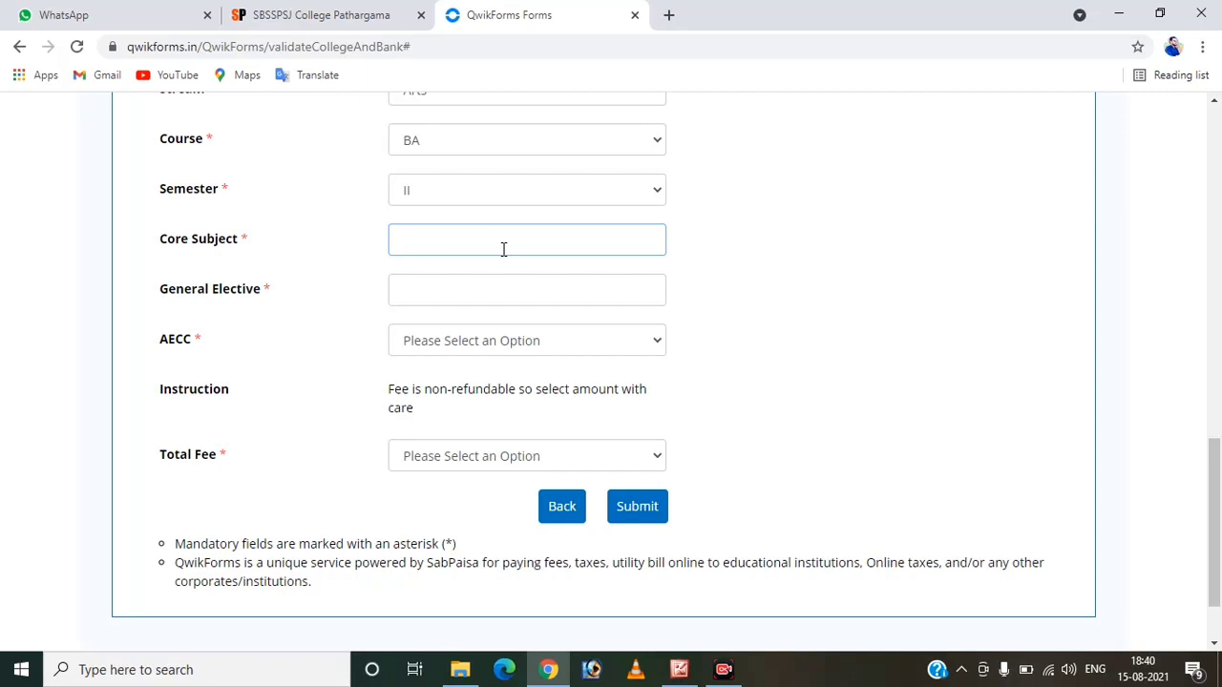
pyautogui.write('HISTORY')
pyautogui.press('Tab')
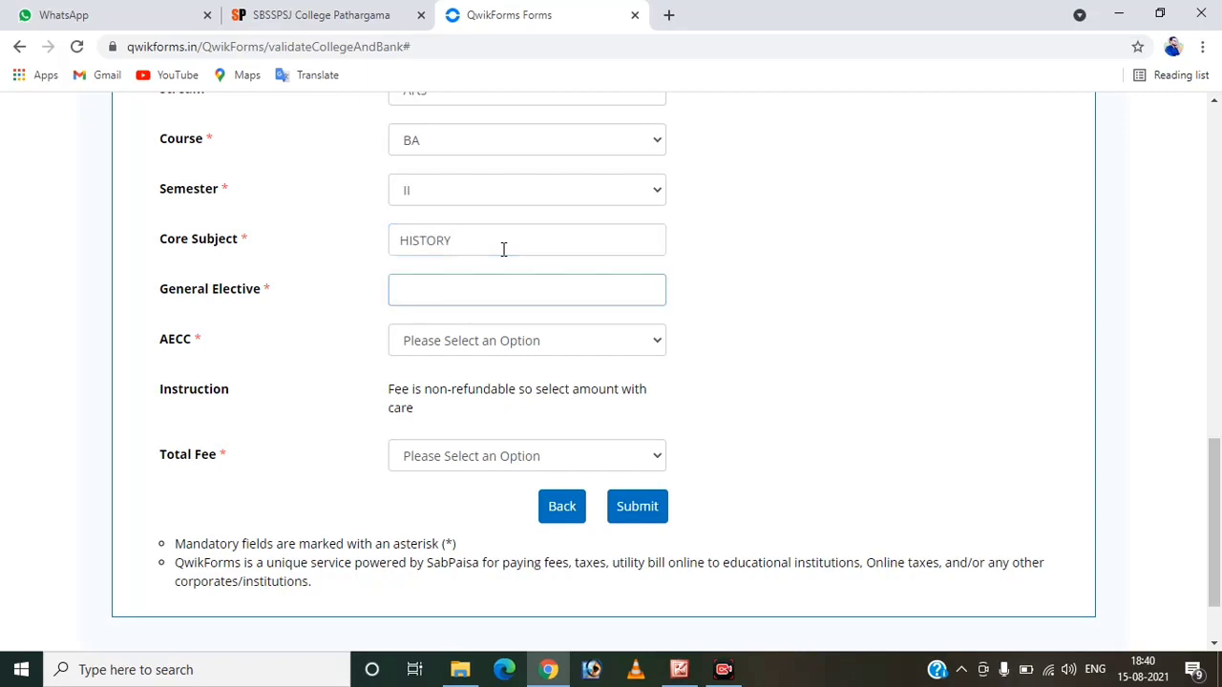
pyautogui.write('HINDI')
pyautogui.press('Tab')
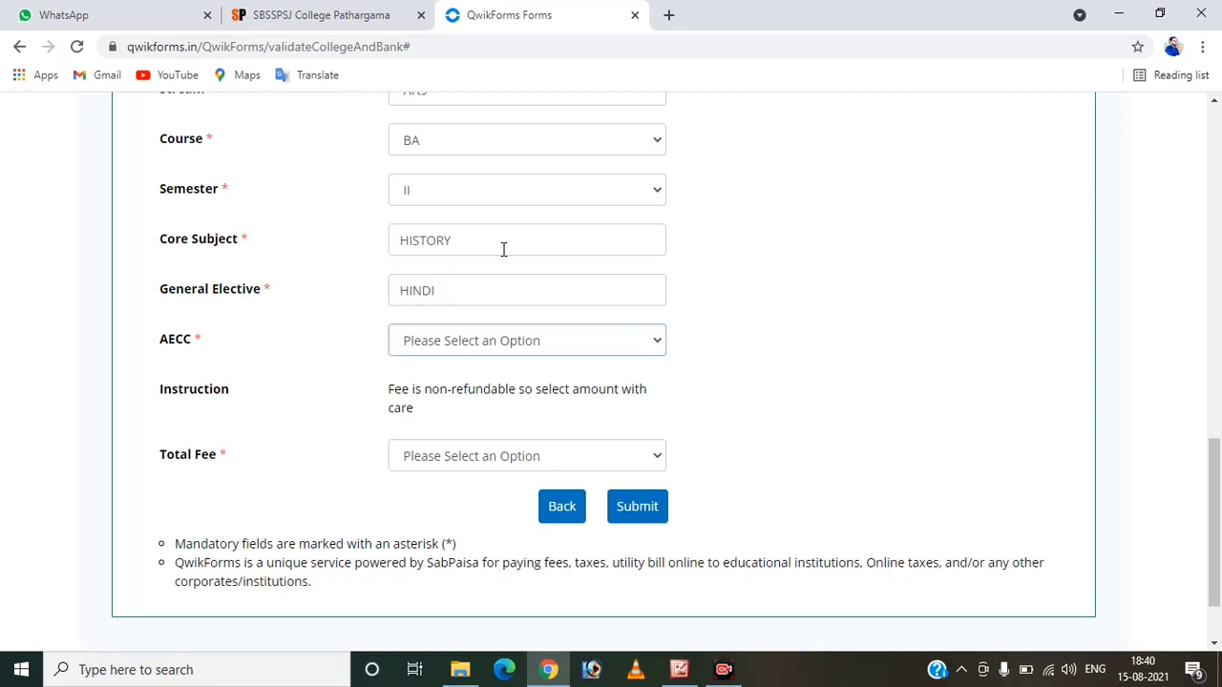
# Set the AECC subject to EVS and the total fee to 2500.
pyautogui.click(478, 346)
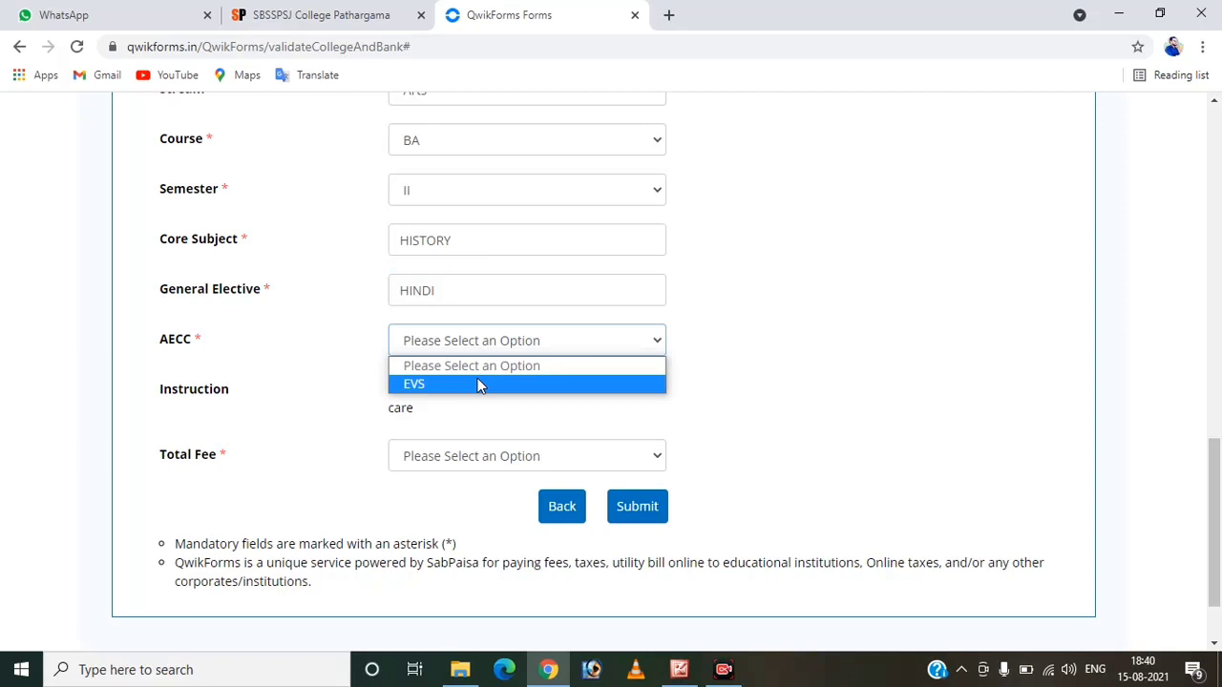
pyautogui.click(481, 384)
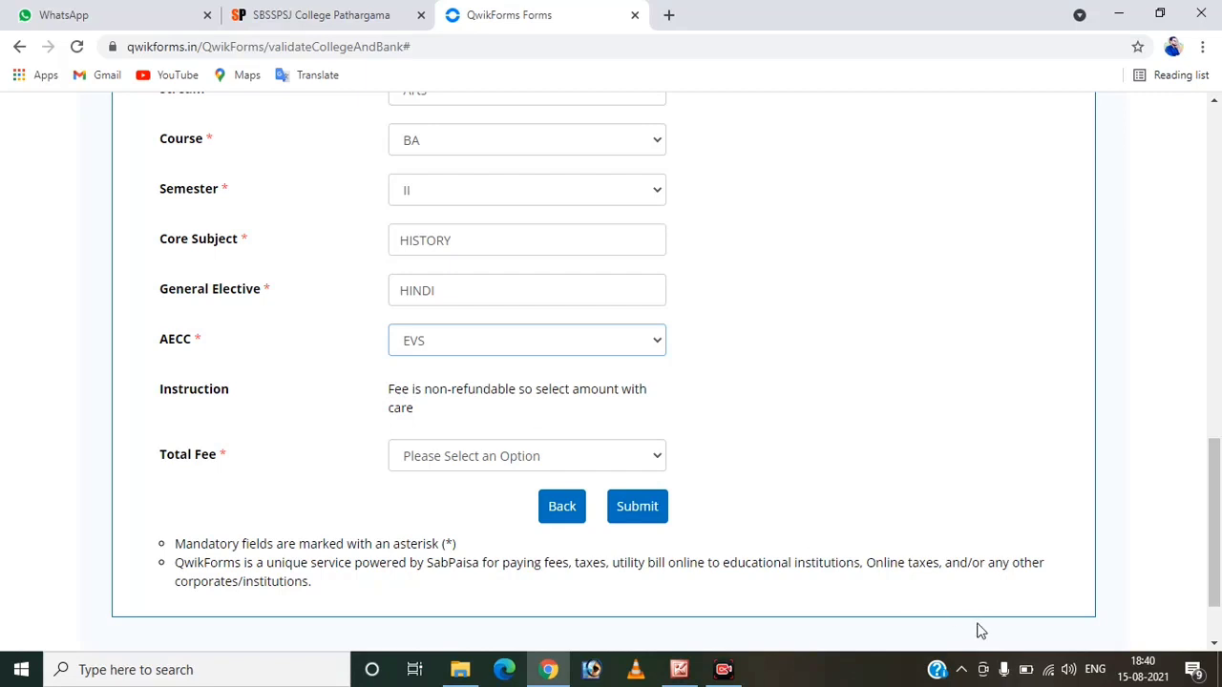
pyautogui.click(476, 462)
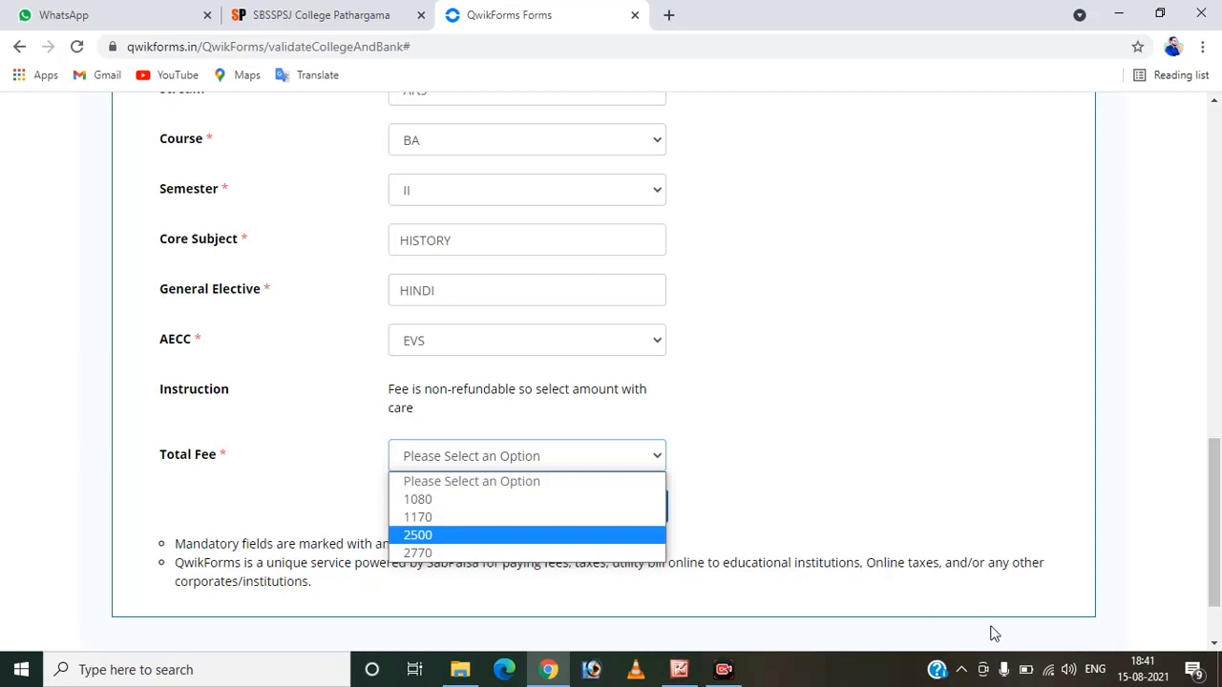
pyautogui.click(454, 539)
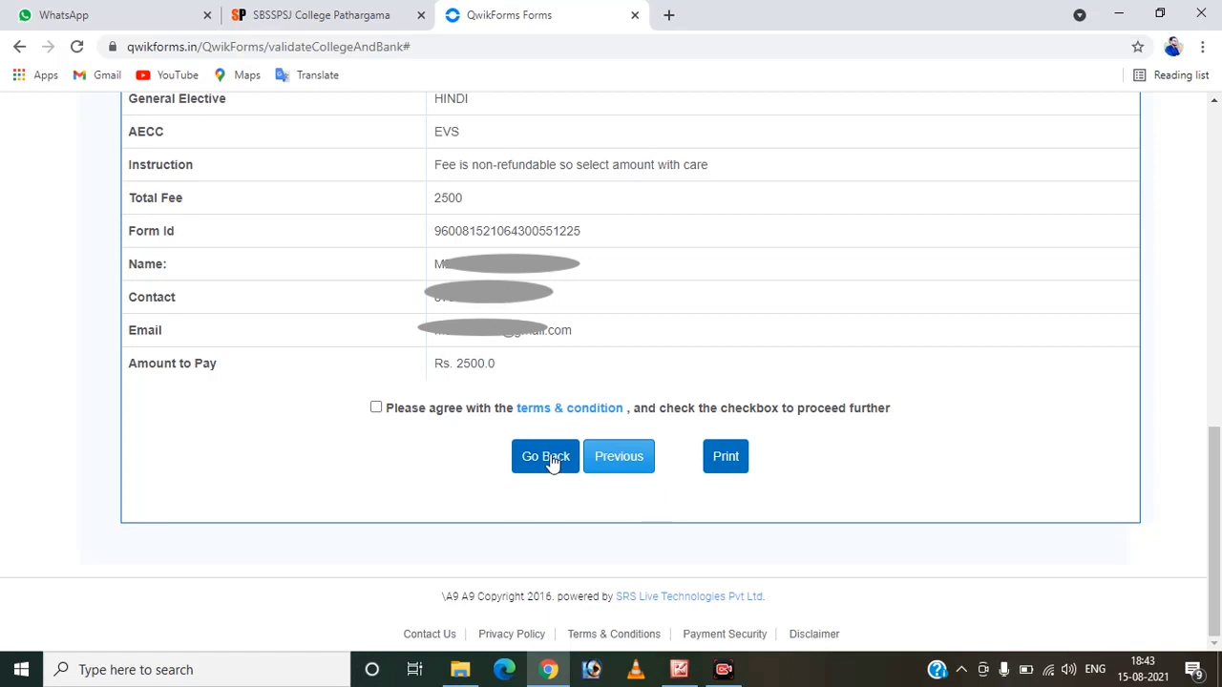
# Agree to the terms and conditions on the form summary and proceed to the payment gateway.
pyautogui.click(377, 409)
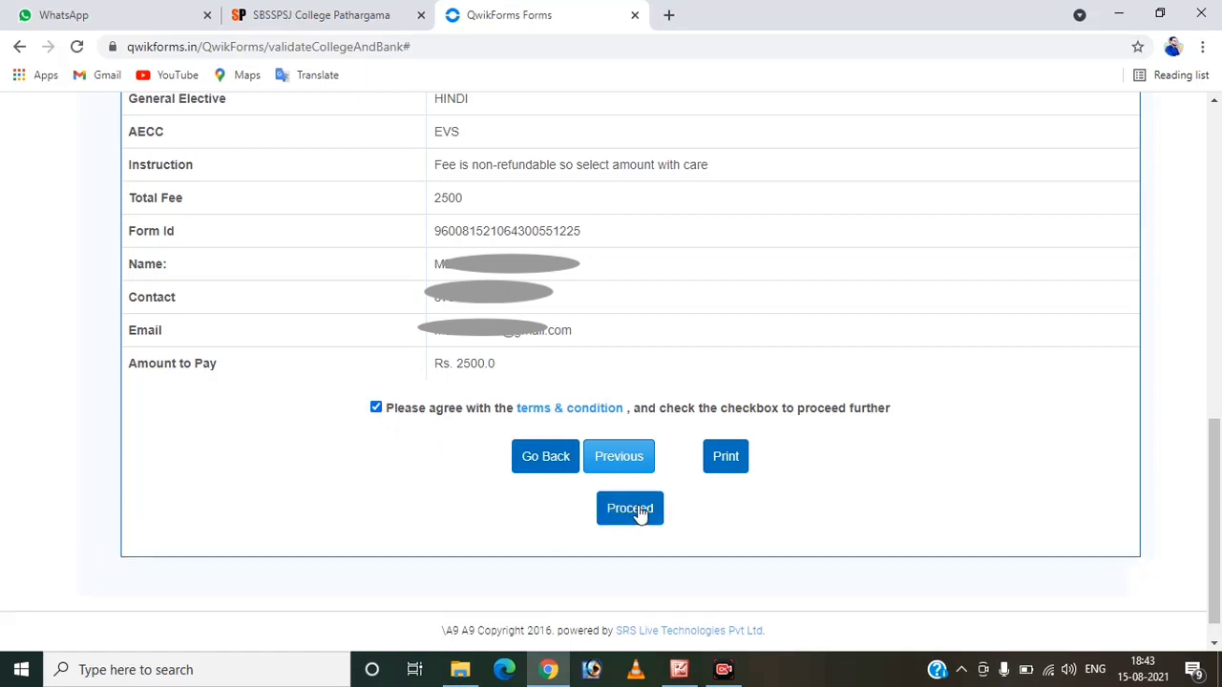
pyautogui.click(632, 509)
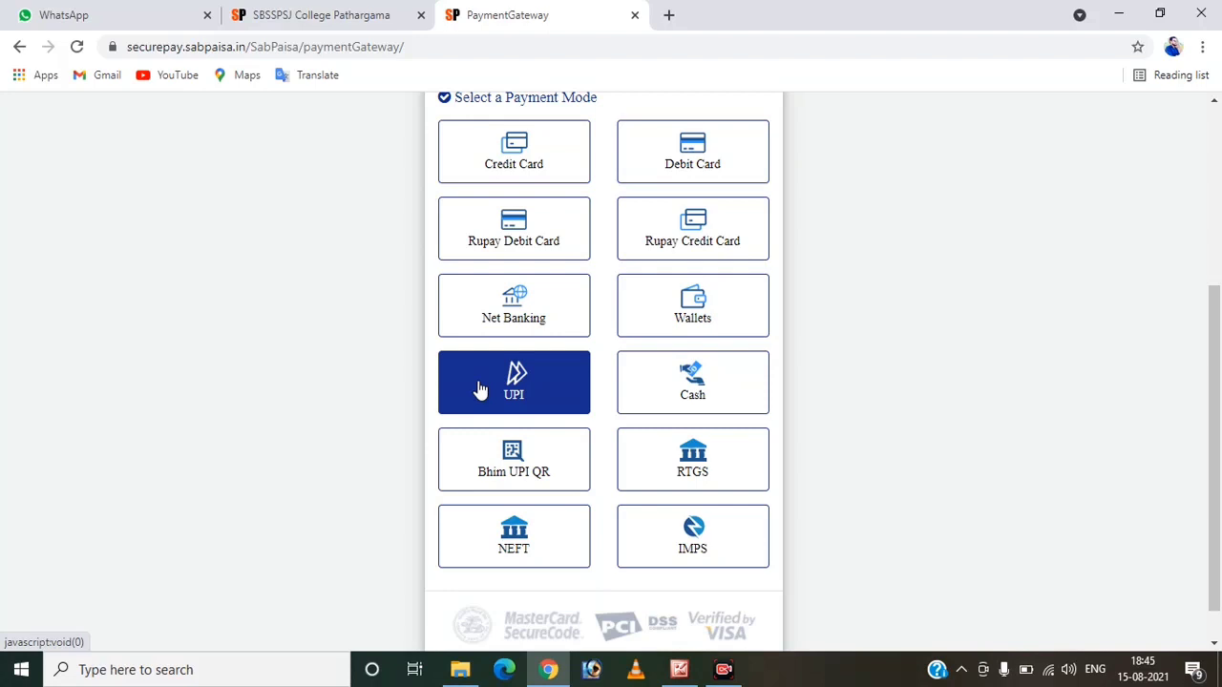
# Look over the available payment modes, including Debit Card, Net Banking and UPI.
pyautogui.click(683, 167)
pyautogui.click(573, 330)
pyautogui.click(528, 394)
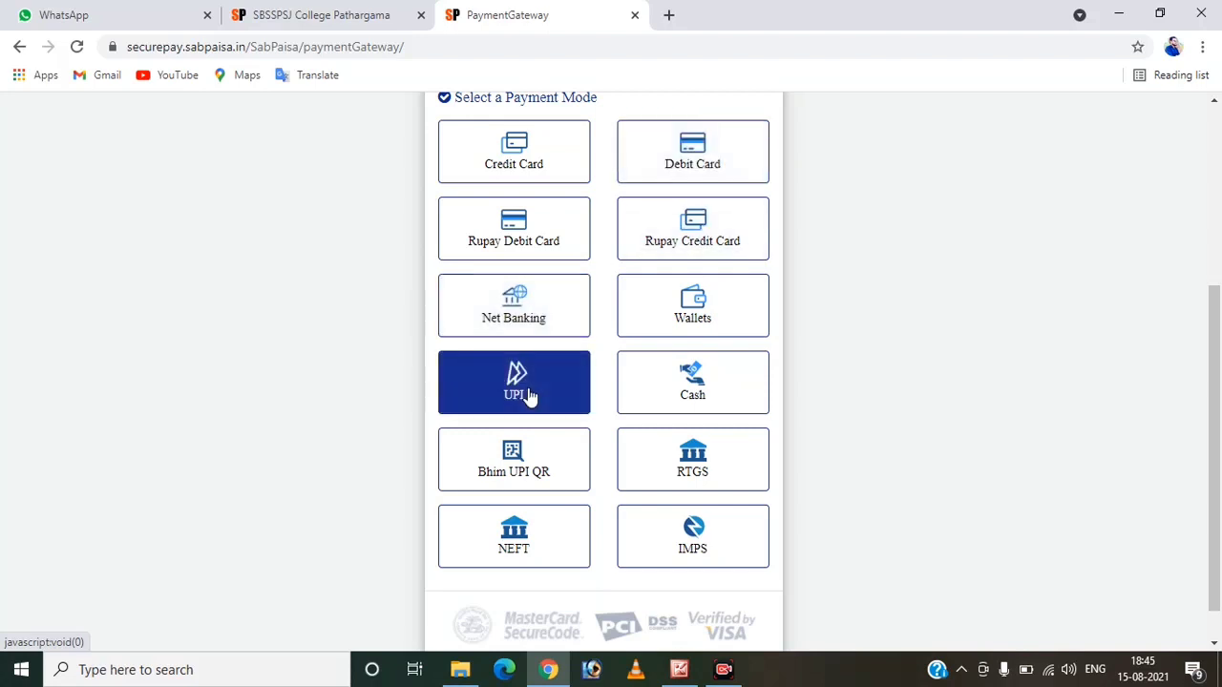